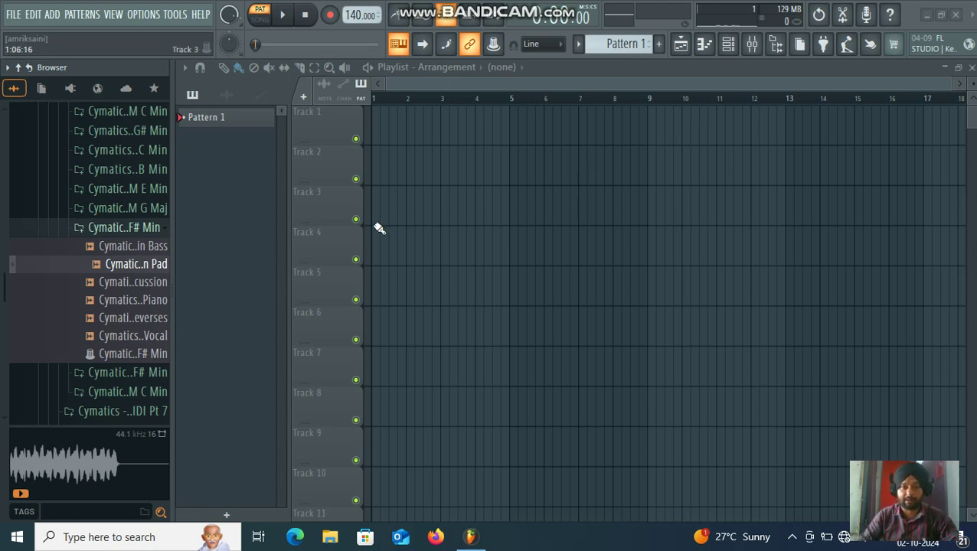
- Audition stems from the Cymatics Need 86 BPM C Min and Myth 114 BPM G# Min folders
scroll(153, 264, up, 4)
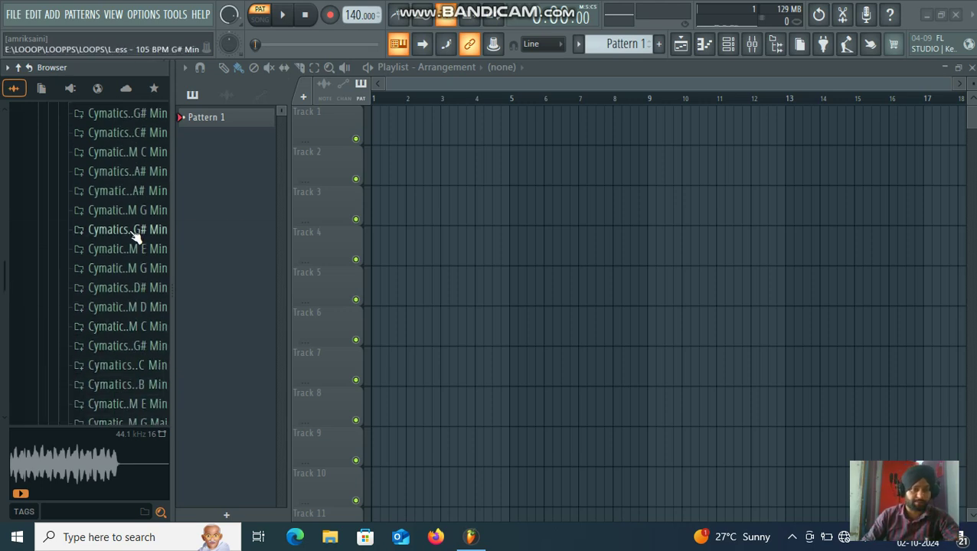
click(134, 229)
click(141, 285)
click(122, 152)
click(134, 191)
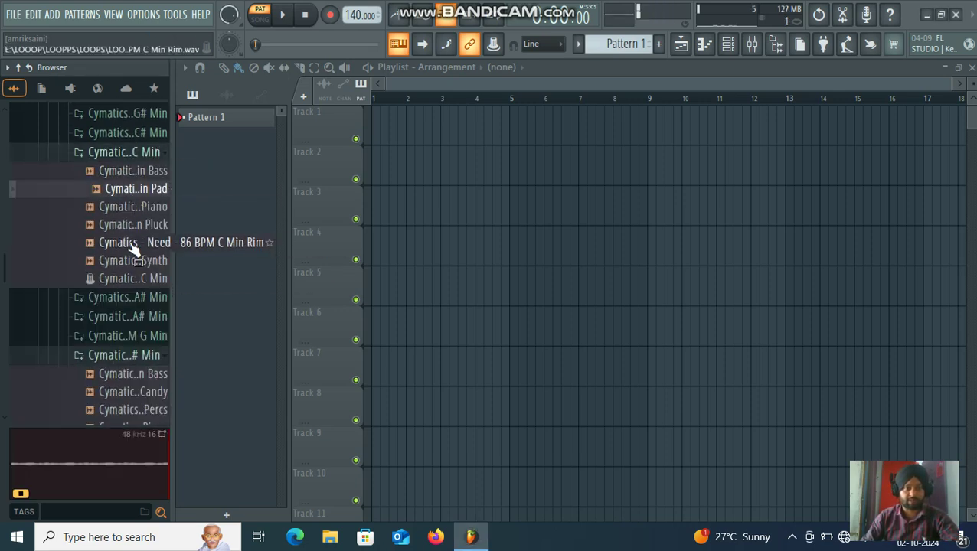
scroll(138, 215, up, 5)
click(126, 220)
click(134, 276)
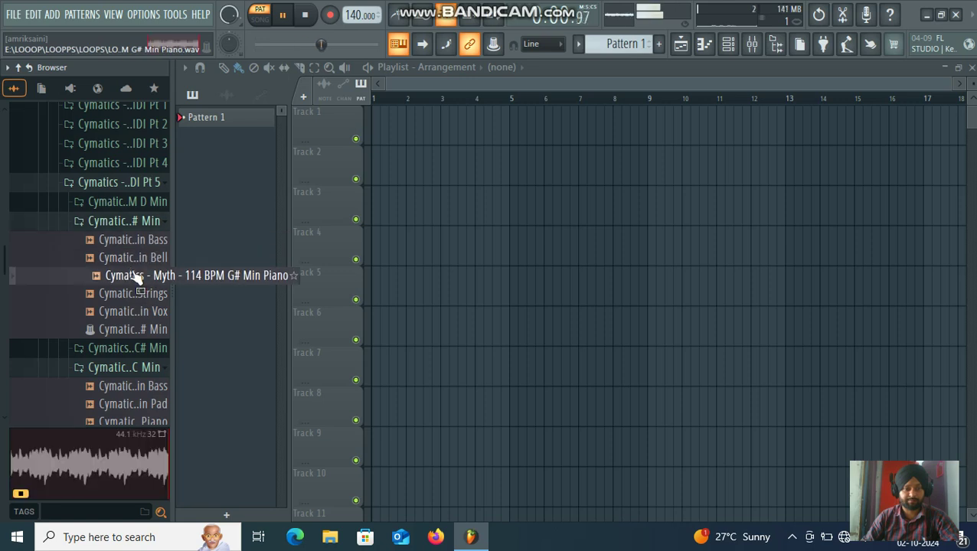
click(135, 293)
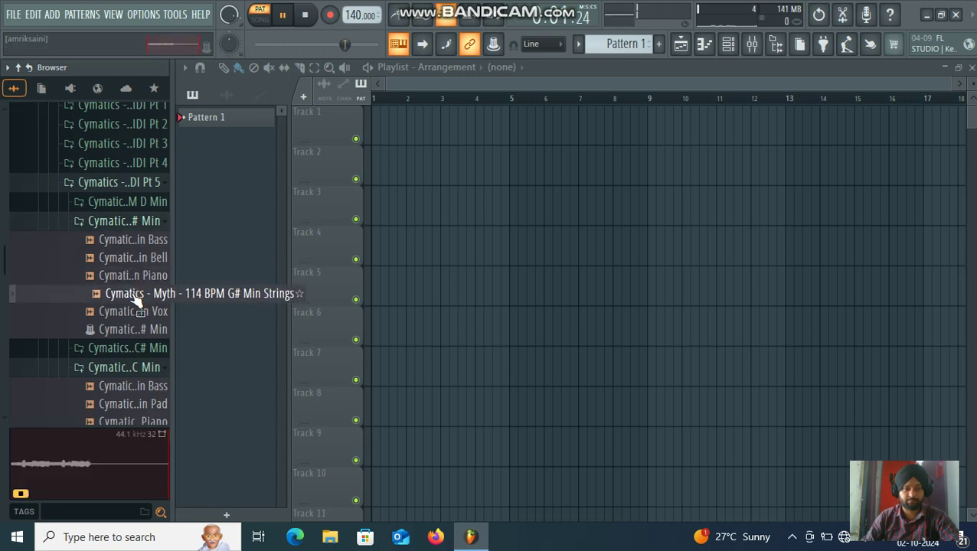
- Expand the Cymatics Amour 96 BPM D Min folder and preview its Pad and Piano loops
scroll(135, 288, up, 3)
click(115, 212)
click(126, 230)
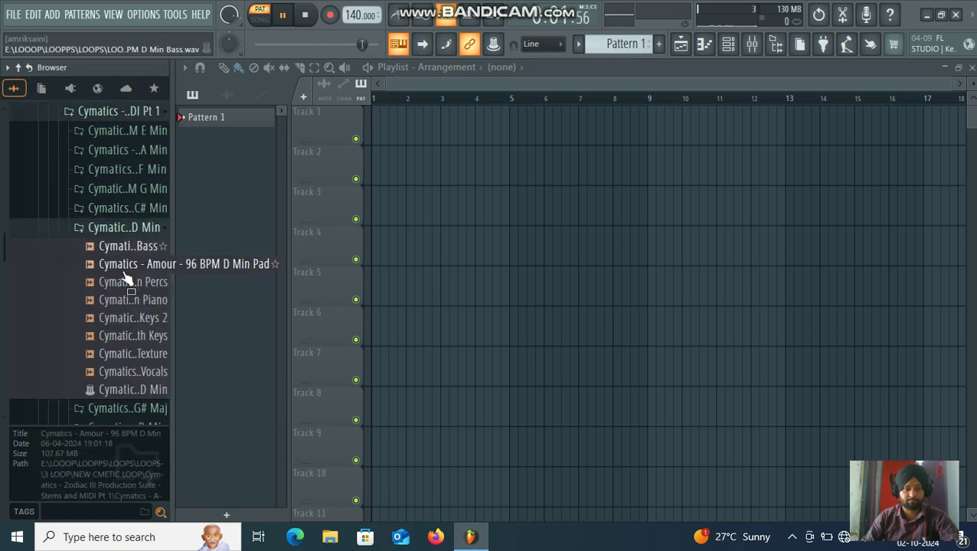
click(131, 266)
click(130, 301)
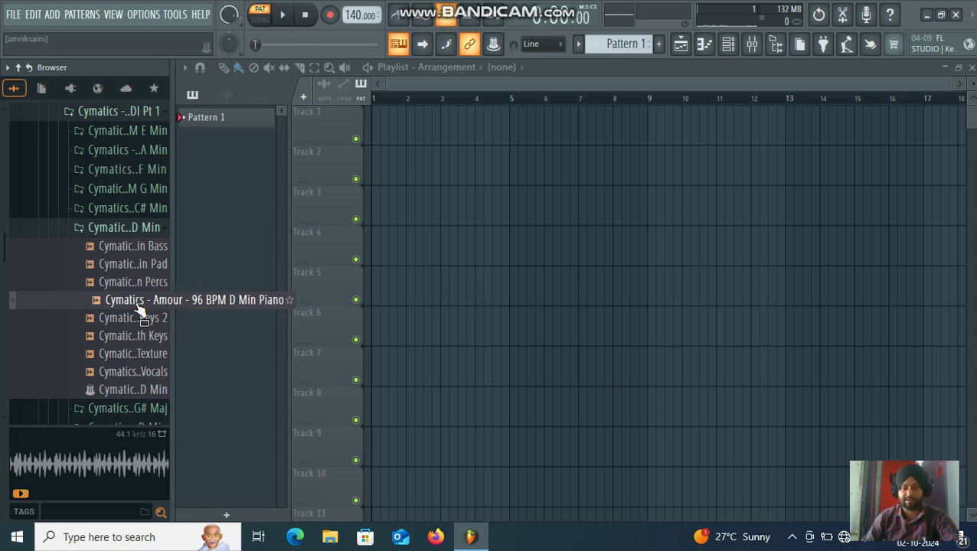
mouse_move(137, 303)
mouse_down()
mouse_move(424, 158)
mouse_move(420, 135)
mouse_move(146, 287)
mouse_up()
- Set the project tempo to 96 BPM
right_click(353, 15)
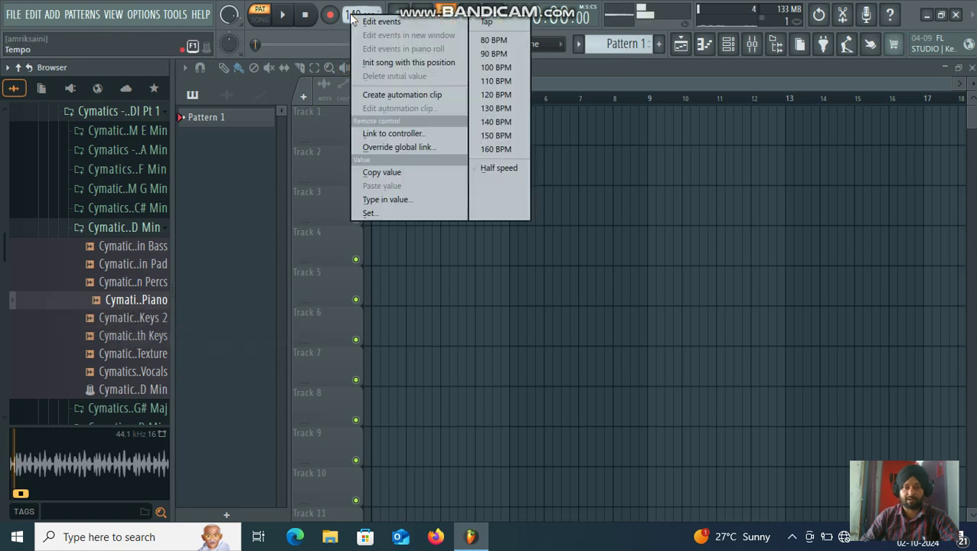
click(494, 54)
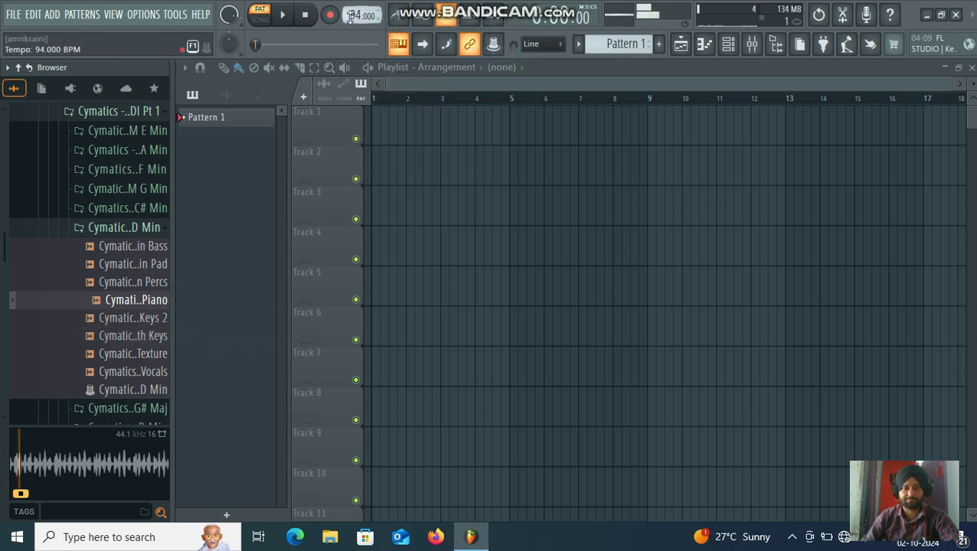
key(space)
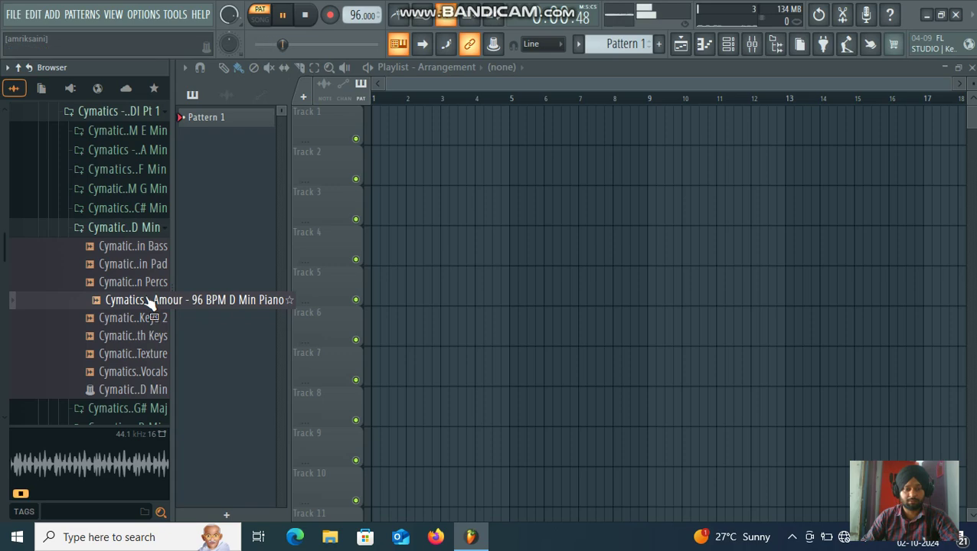
- Place the Amour 96 BPM D Min Piano loop on Track 1 at bar 2 and play the song from there
drag(151, 304, 429, 126)
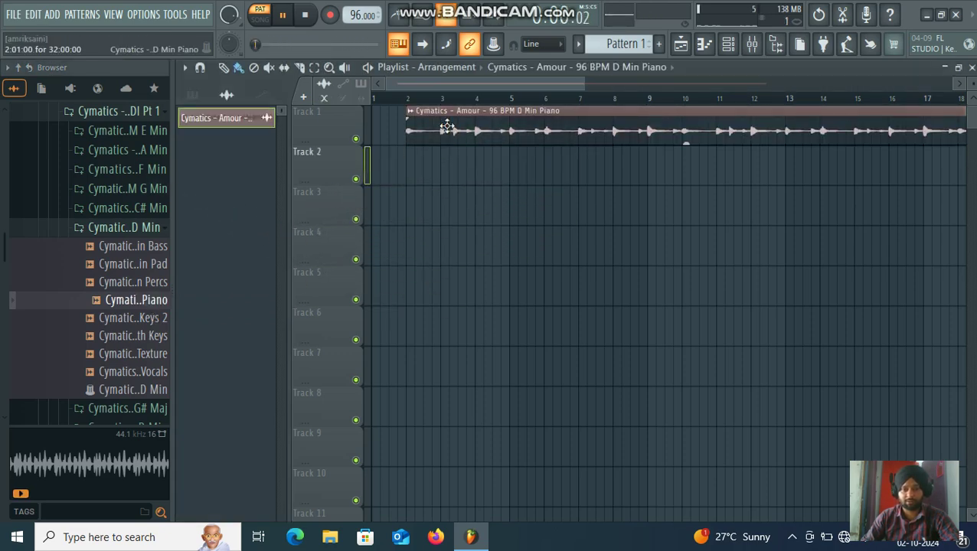
scroll(442, 190, down, 4)
click(384, 98)
scroll(384, 144, up, 1)
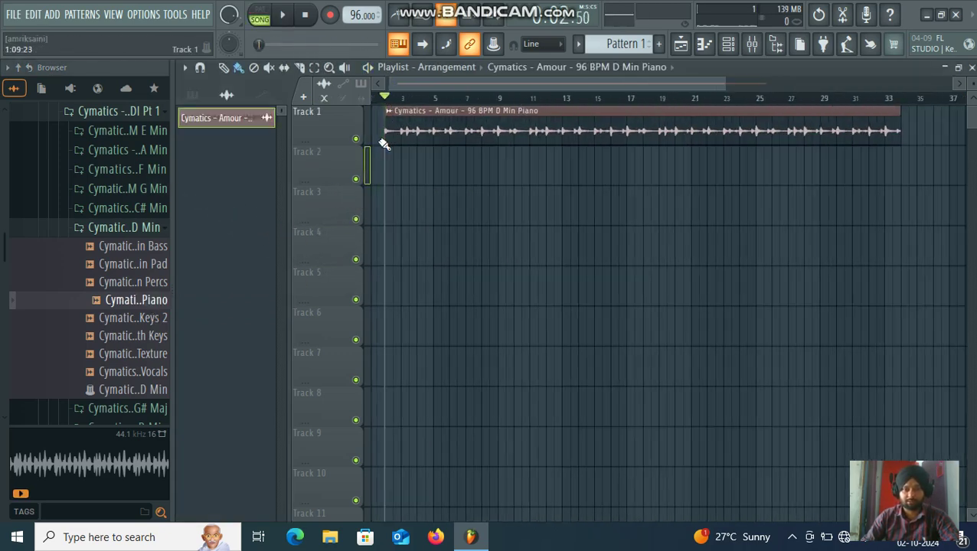
scroll(386, 145, up, 1)
key(space)
- Slice the Track 1 piano clip after its opening section and move the following part earlier so it overlaps the first slice
scroll(437, 160, up, 3)
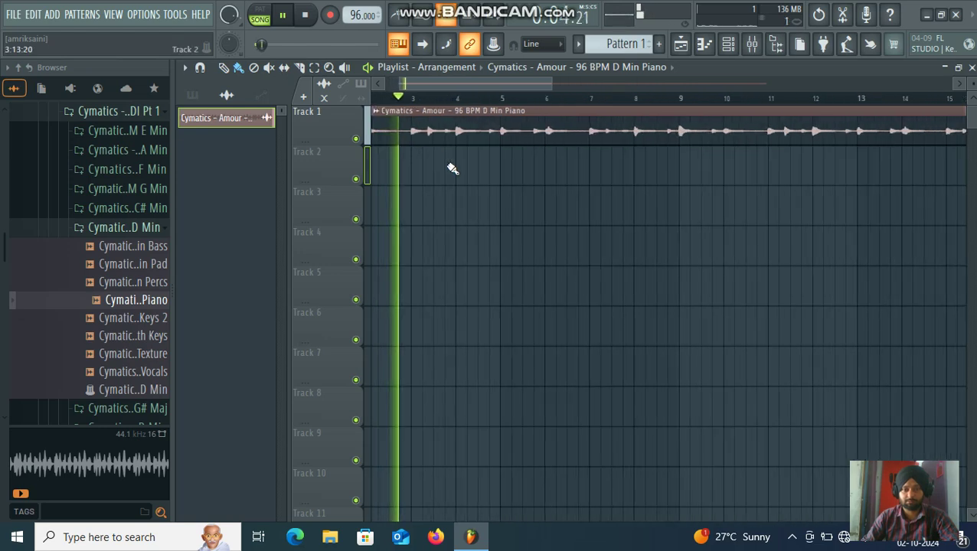
scroll(383, 174, up, 2)
key(space)
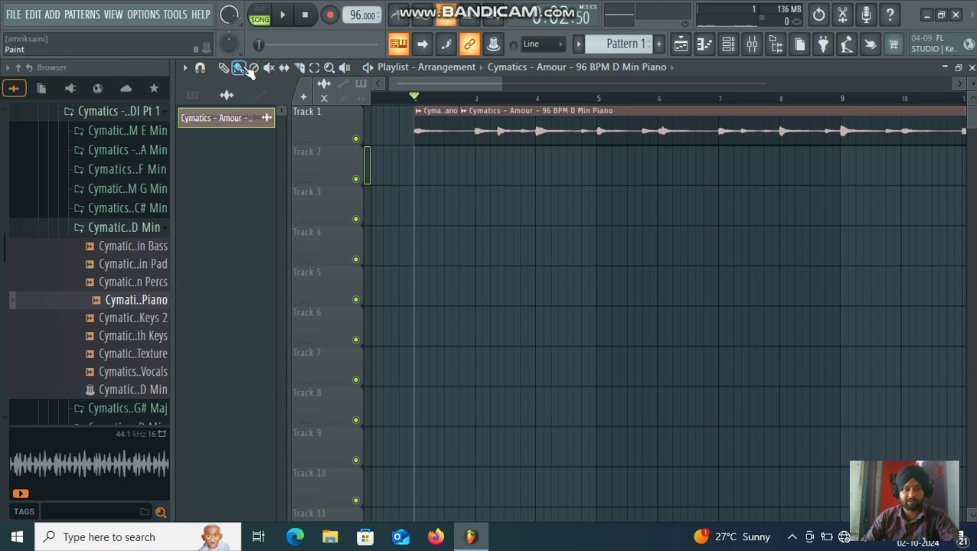
mouse_move(501, 128)
mouse_down()
mouse_move(475, 132)
mouse_move(497, 129)
mouse_up()
key(space)
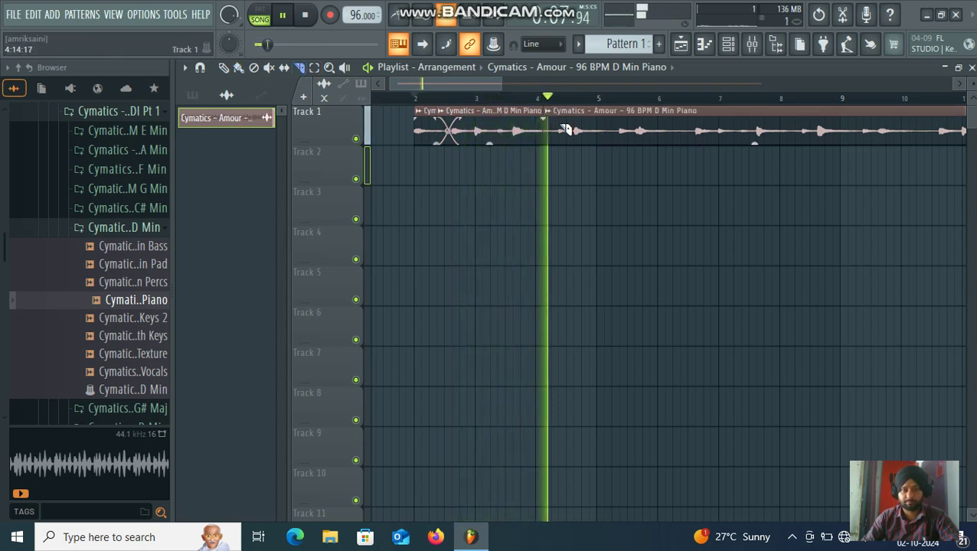
- Shift the piano section after bar 4 earlier, play the result, and delete that remaining section from Track 1
key(space)
drag(605, 128, 586, 135)
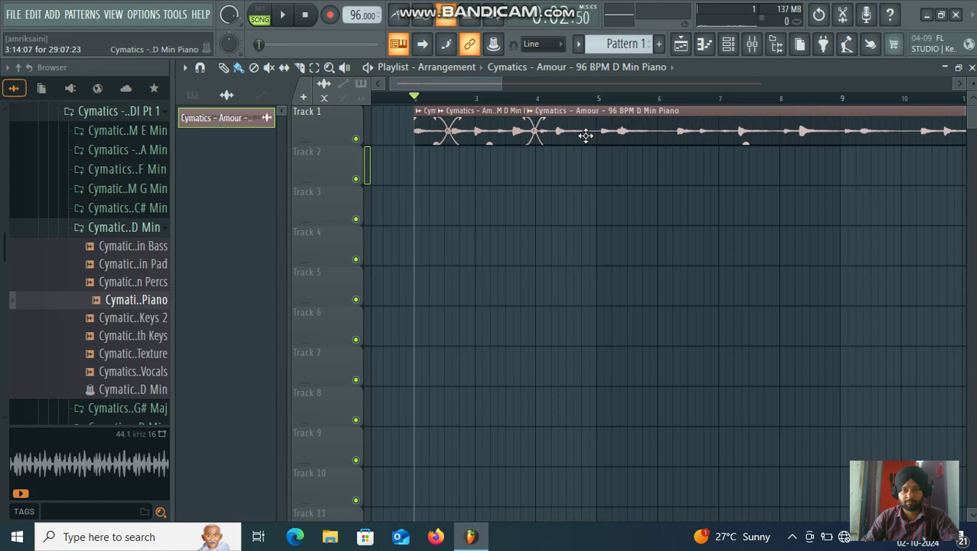
key(space)
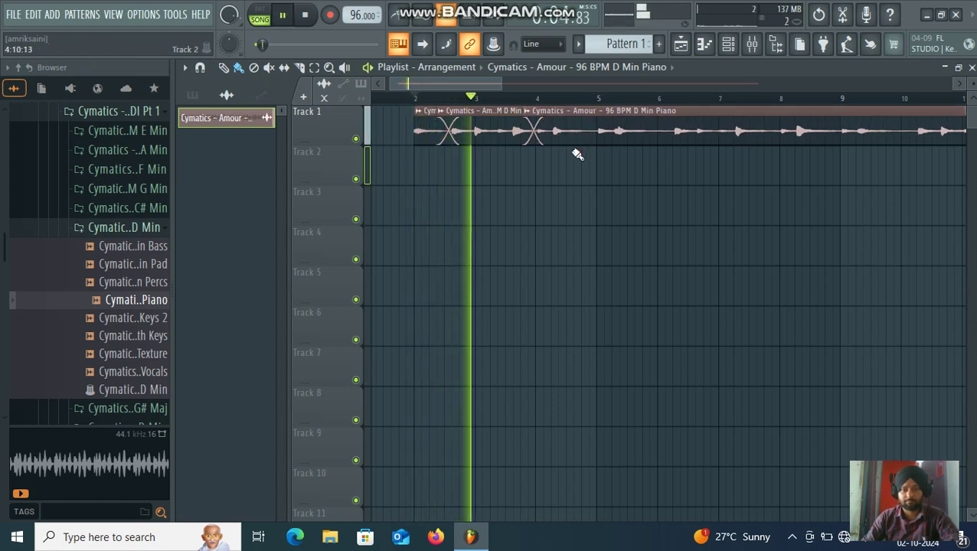
right_click(661, 136)
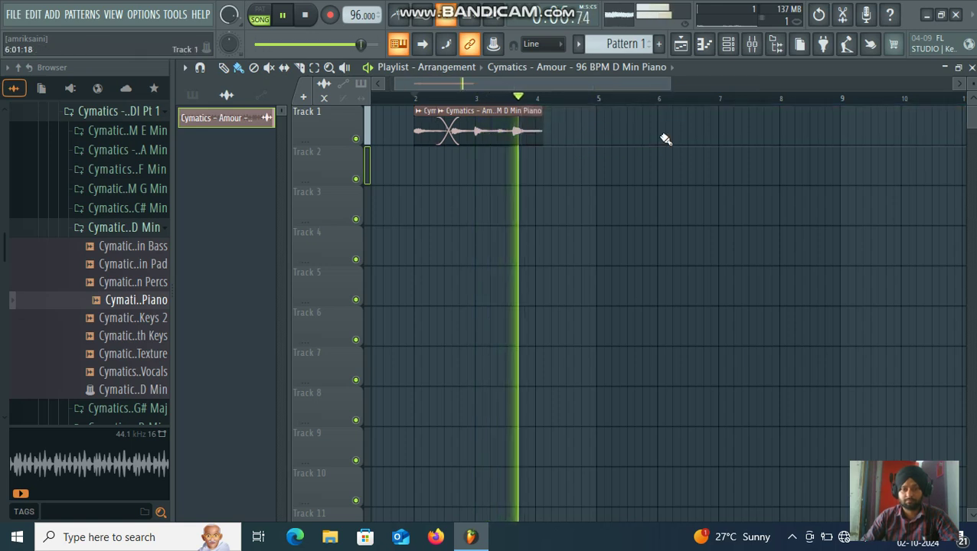
- Duplicate the two piano slices on Track 1 so the copy starts at bar 4
drag(611, 155, 458, 136)
key(ctrl+b)
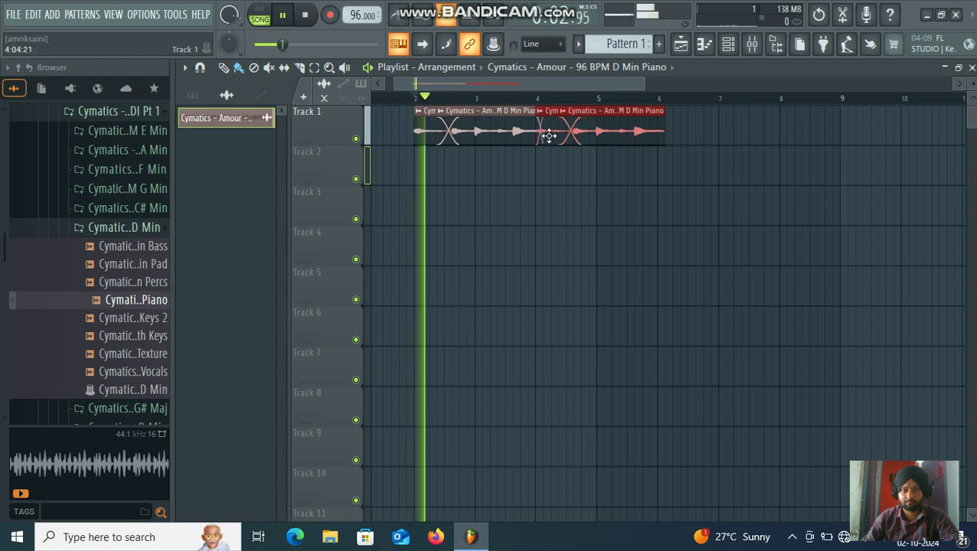
scroll(546, 136, up, 6)
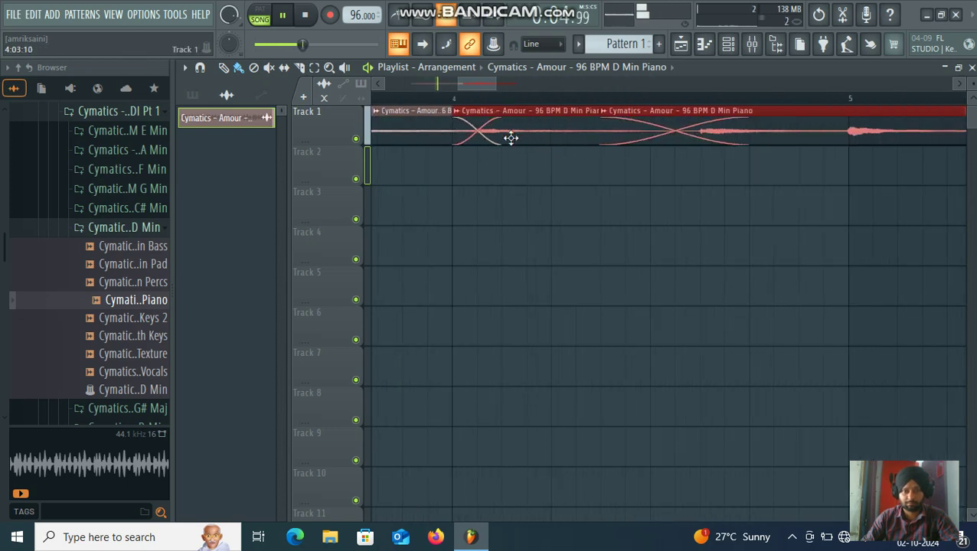
scroll(571, 231, down, 6)
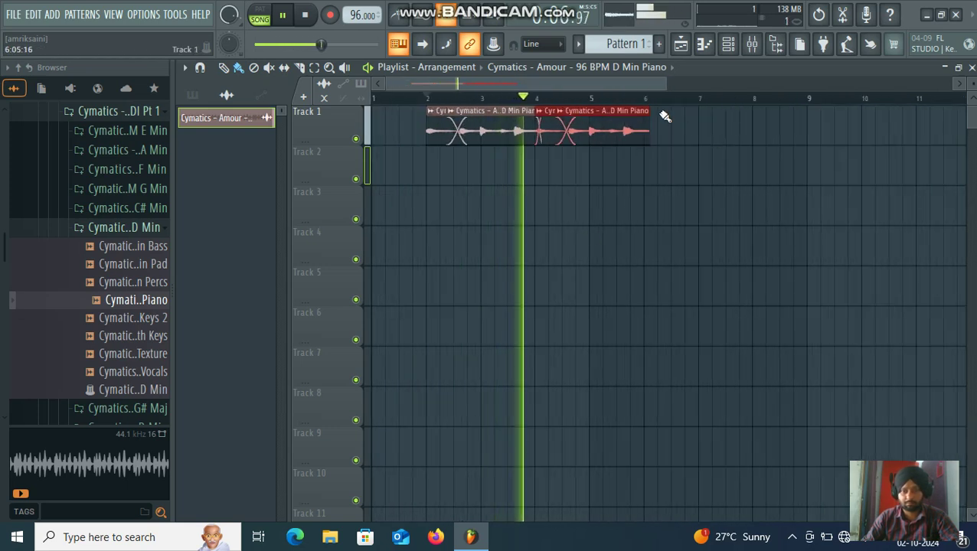
- Trim the last piano slice to end at bar 6 and duplicate all four slices from bar 6 onward
drag(650, 113, 644, 114)
drag(776, 164, 655, 130)
key(space)
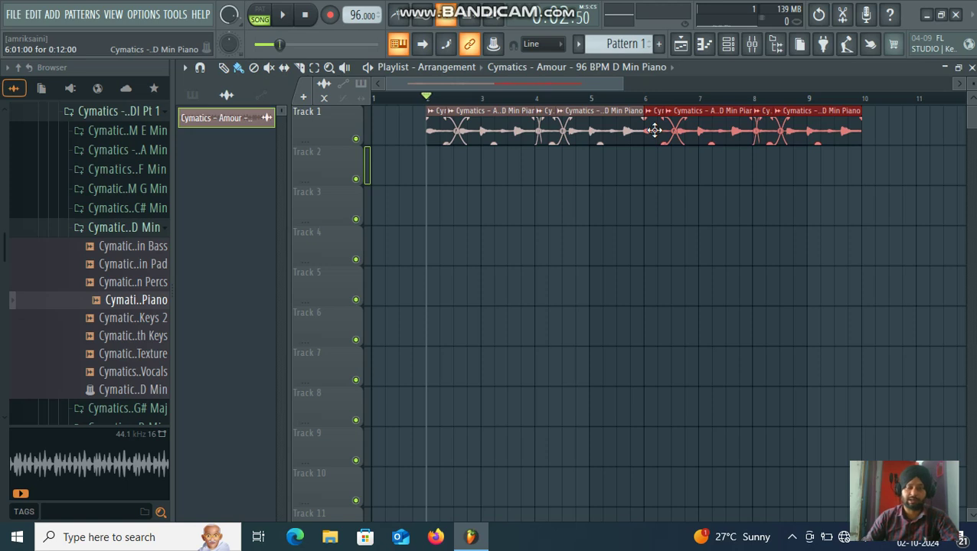
ctrl+click(634, 231)
click(636, 231)
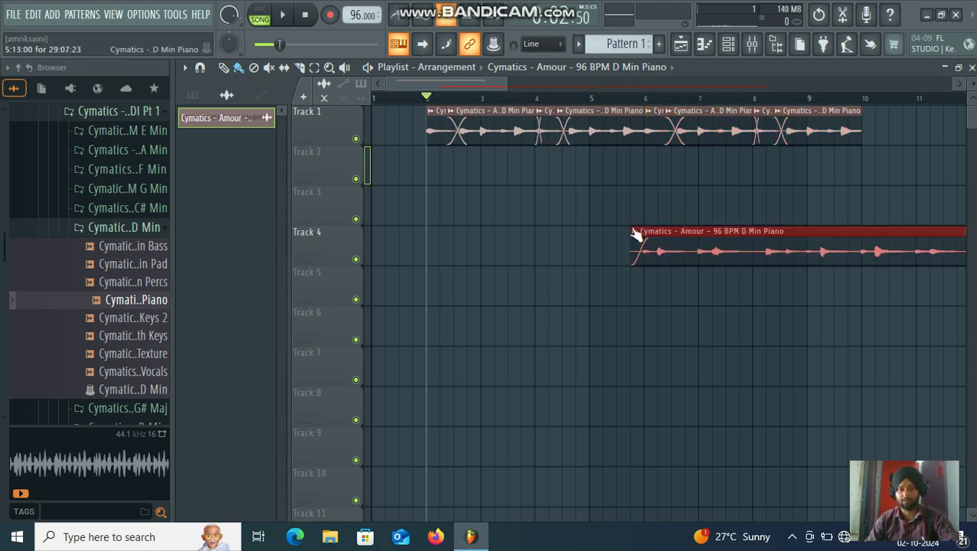
key(space)
right_click(734, 242)
key(space)
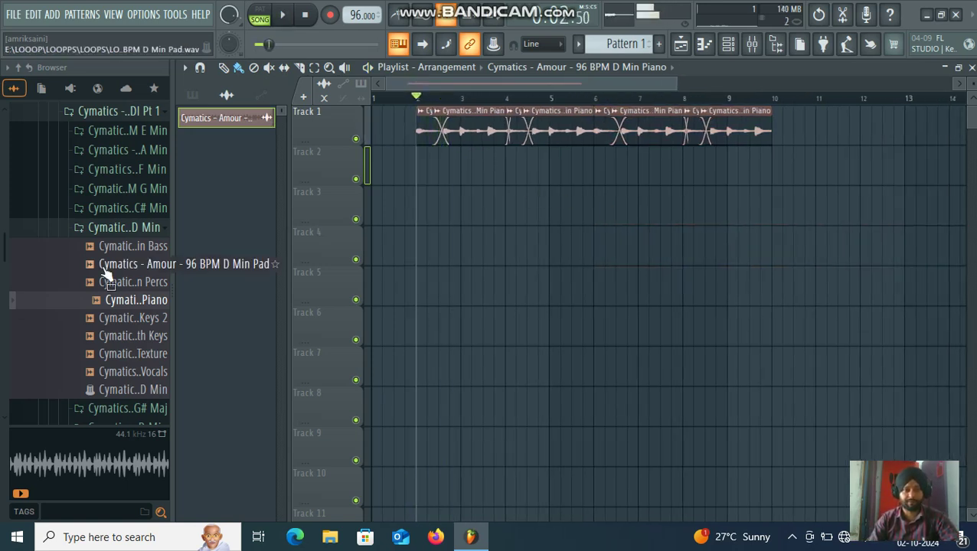
- Browse the sample folders and play back the chopped piano arrangement on Track 1 from bar 2 several times
scroll(121, 220, down, 10)
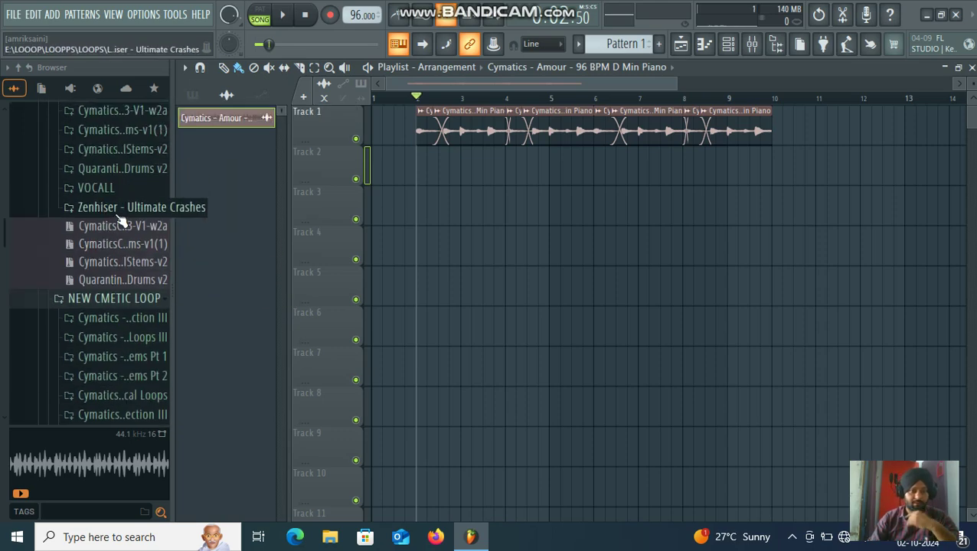
scroll(121, 222, up, 4)
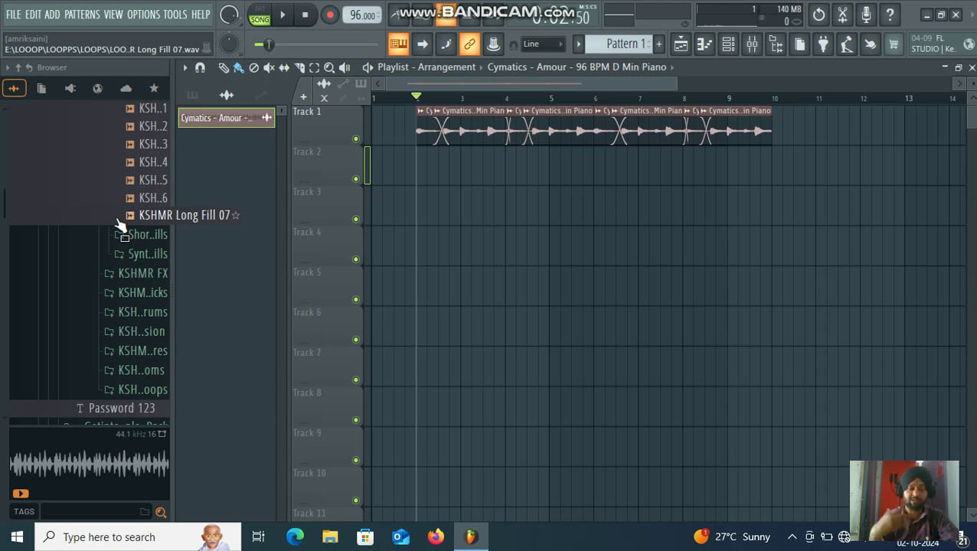
key(space)
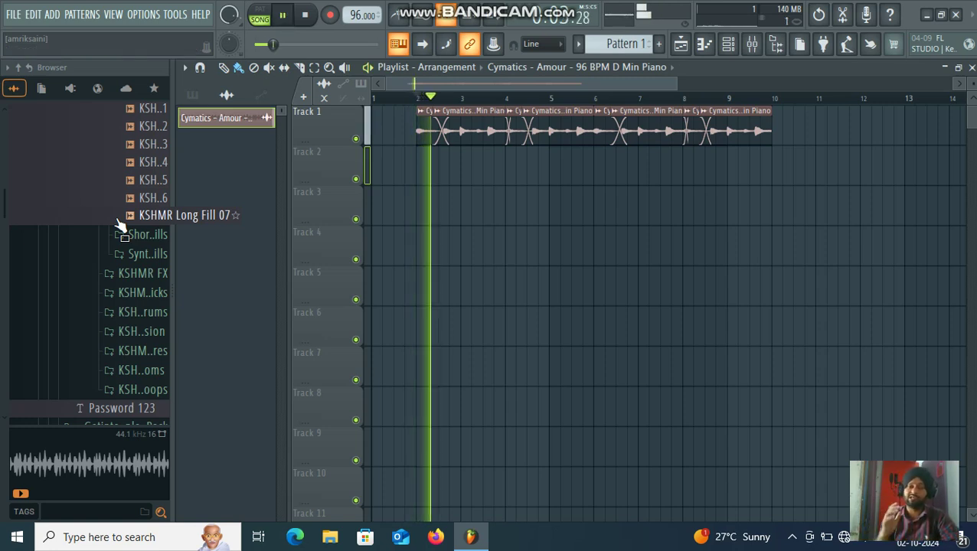
key(space)
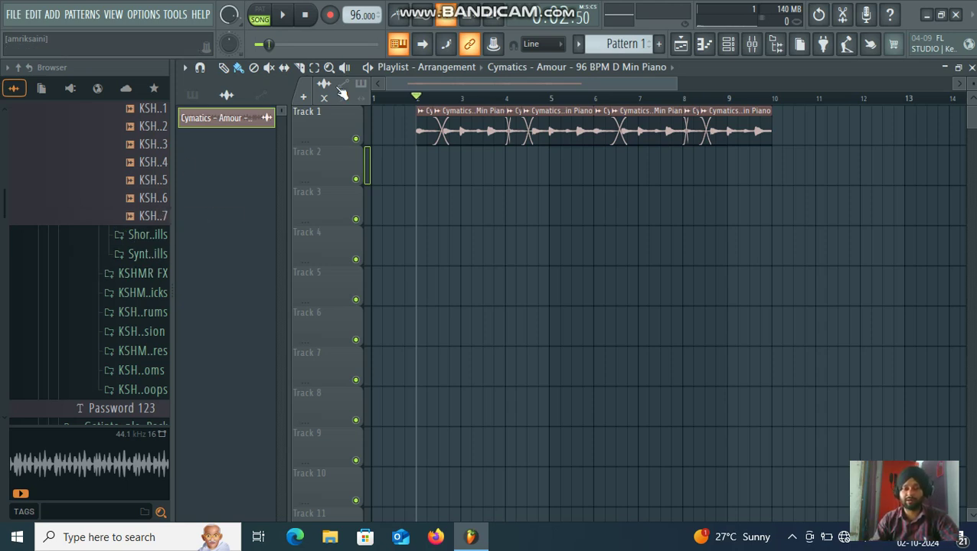
key(space)
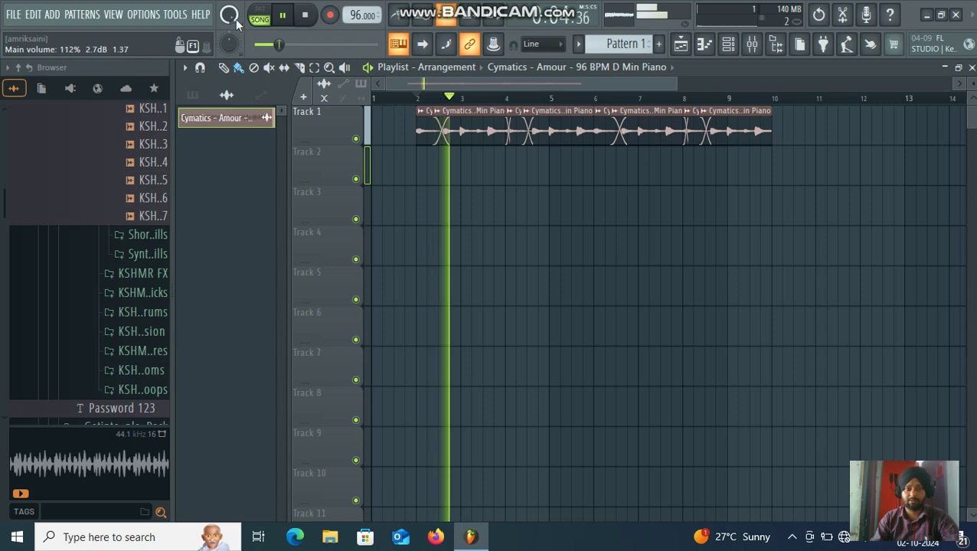
key(space)
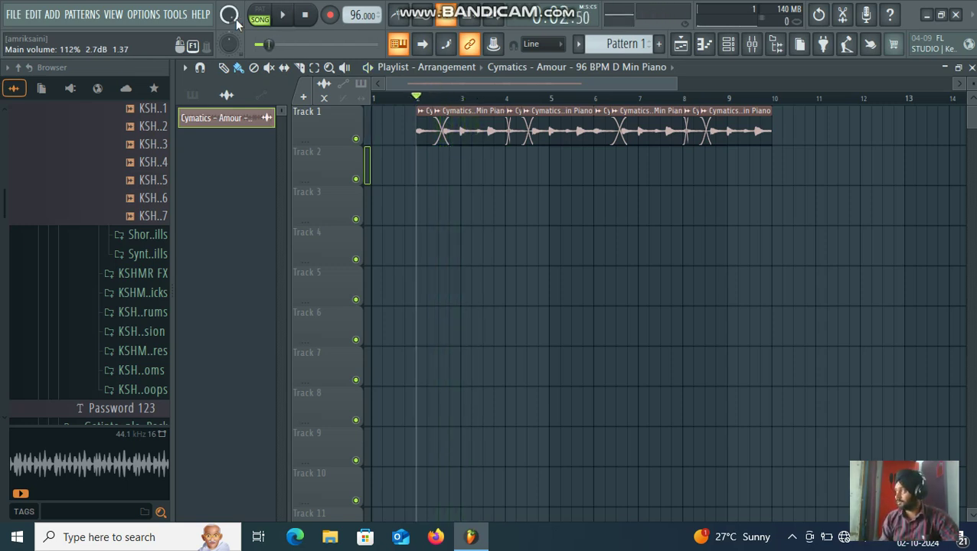
key(space)
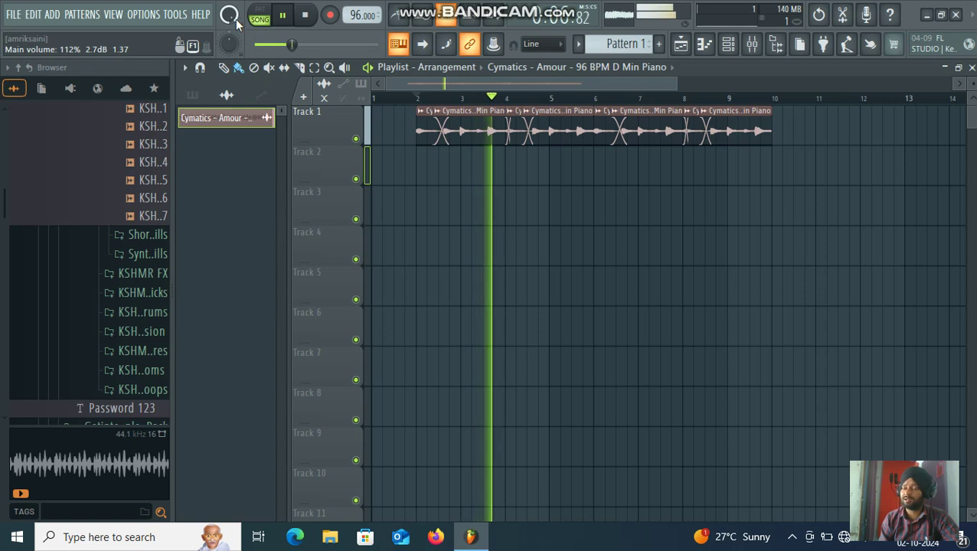
key(space)
key(space)
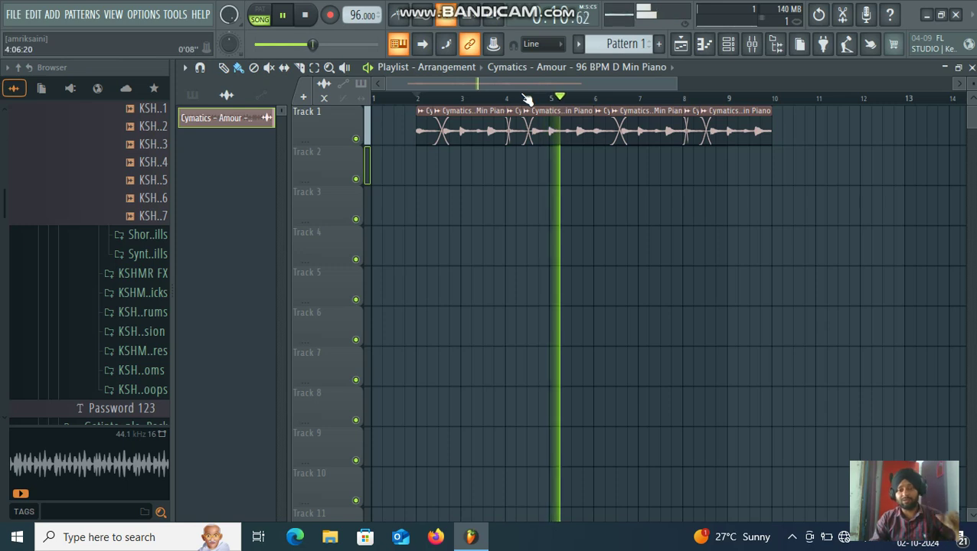
key(space)
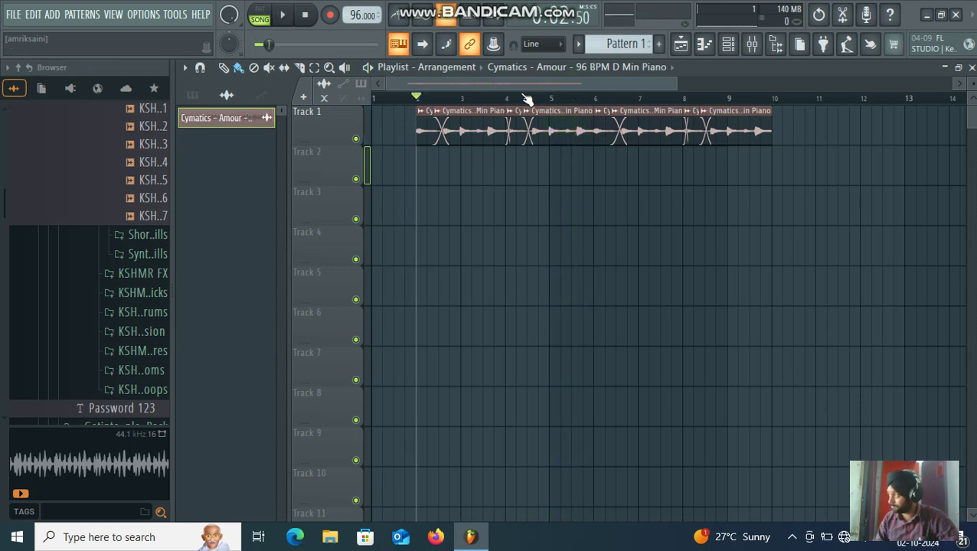
key(space)
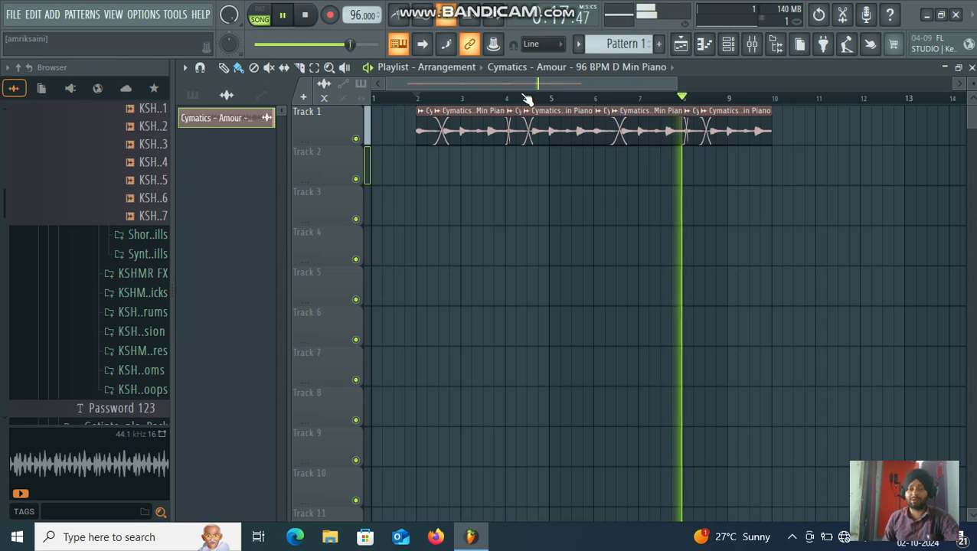
key(space)
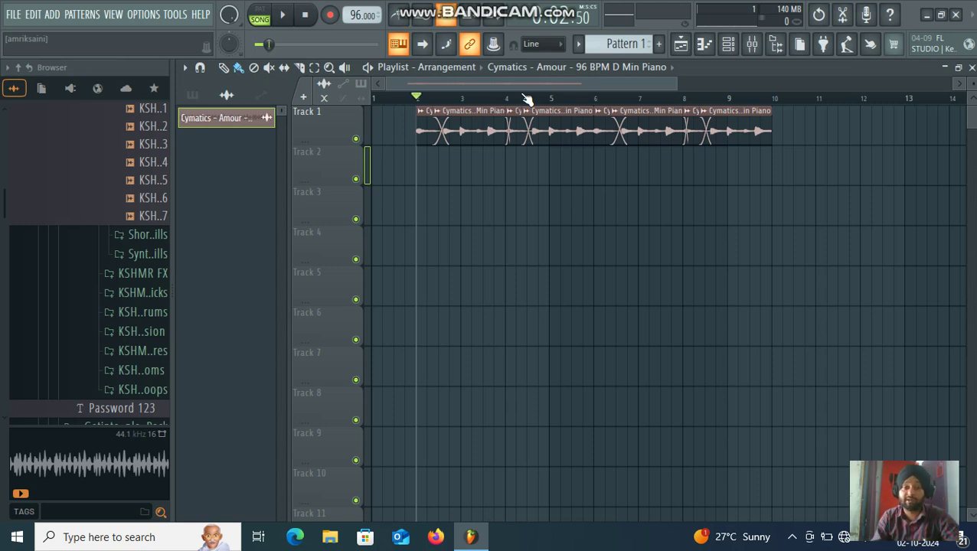
scroll(118, 253, up, 8)
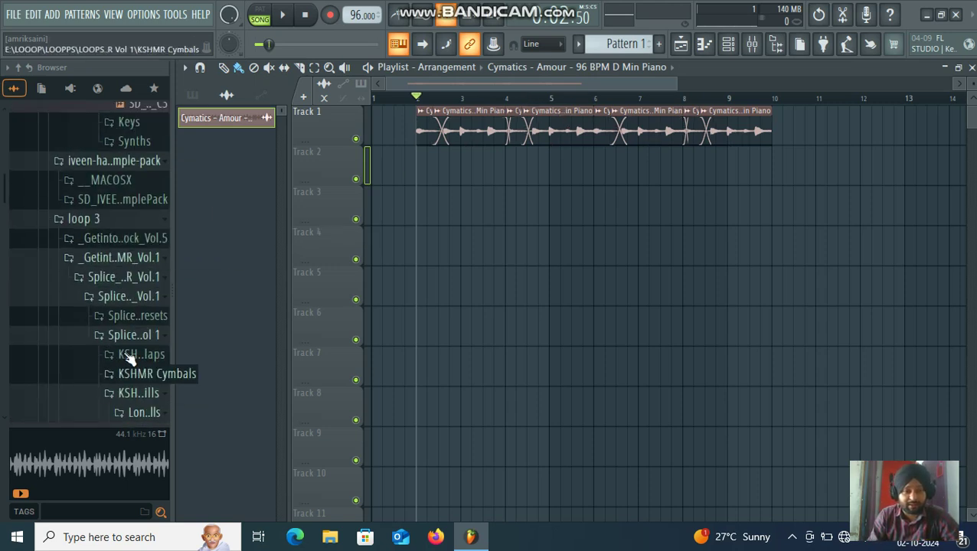
- Collapse the loop 3 folder and open the Drums - Loops folder of the Cymatics Diamonds Hip Hop sample pack under NEW
click(84, 220)
click(110, 238)
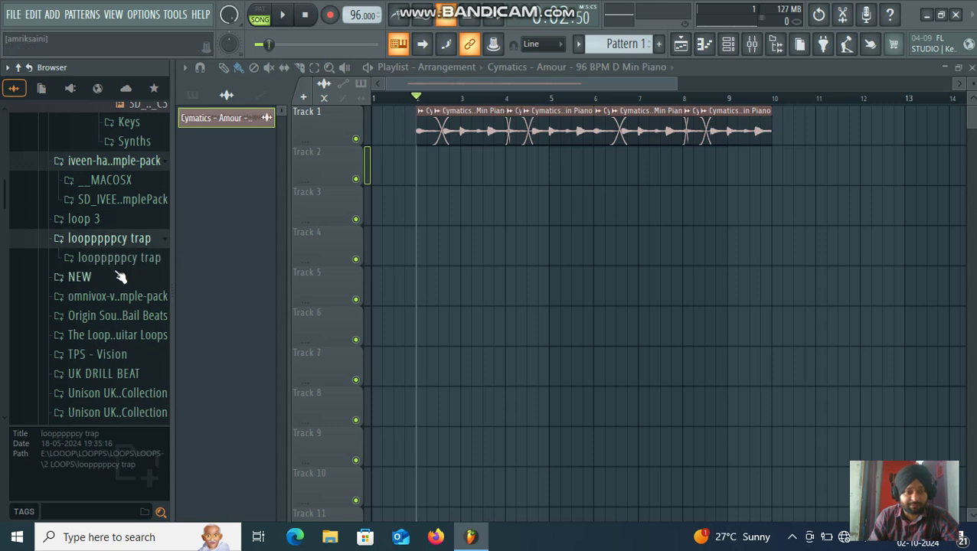
click(119, 257)
click(118, 258)
click(80, 274)
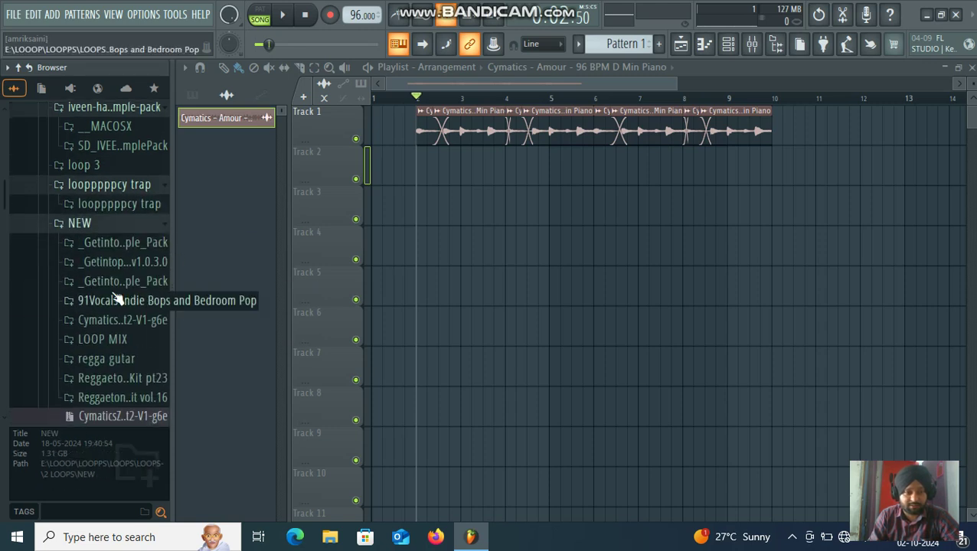
click(124, 248)
click(126, 260)
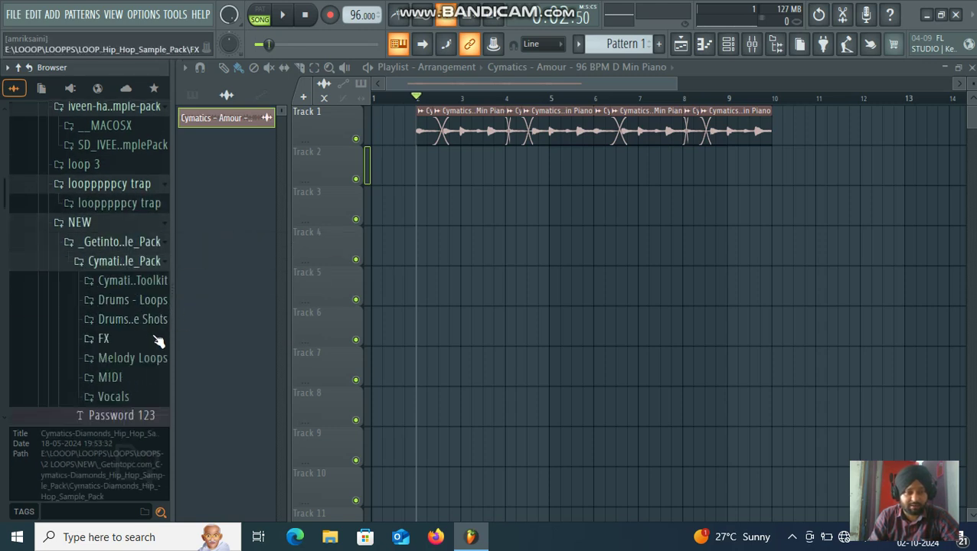
click(141, 303)
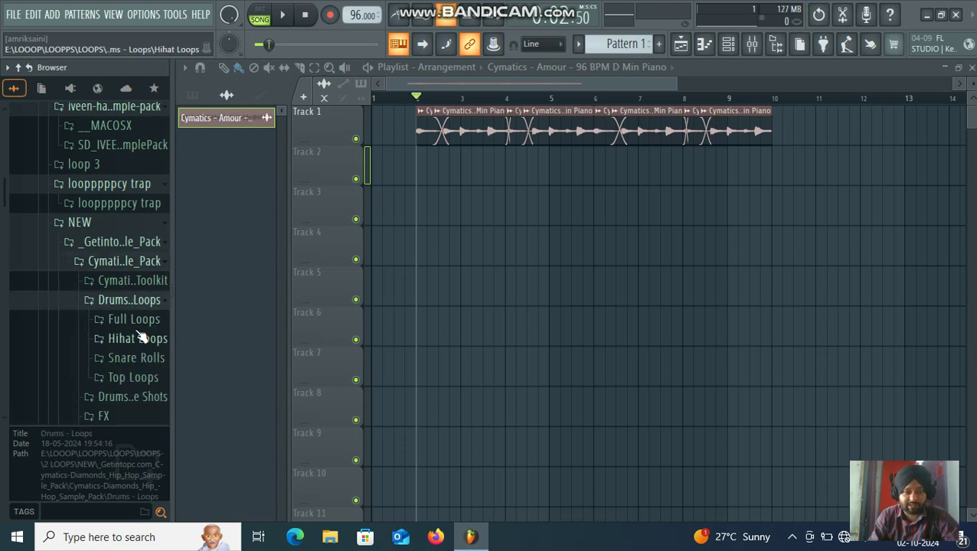
- Audition several Cymatics Diamonds drum loops in the Full Loops folder, ending with Full Drum Loop 8 - 150 BPM
click(140, 337)
click(144, 236)
scroll(146, 235, up, 2)
click(145, 236)
click(139, 273)
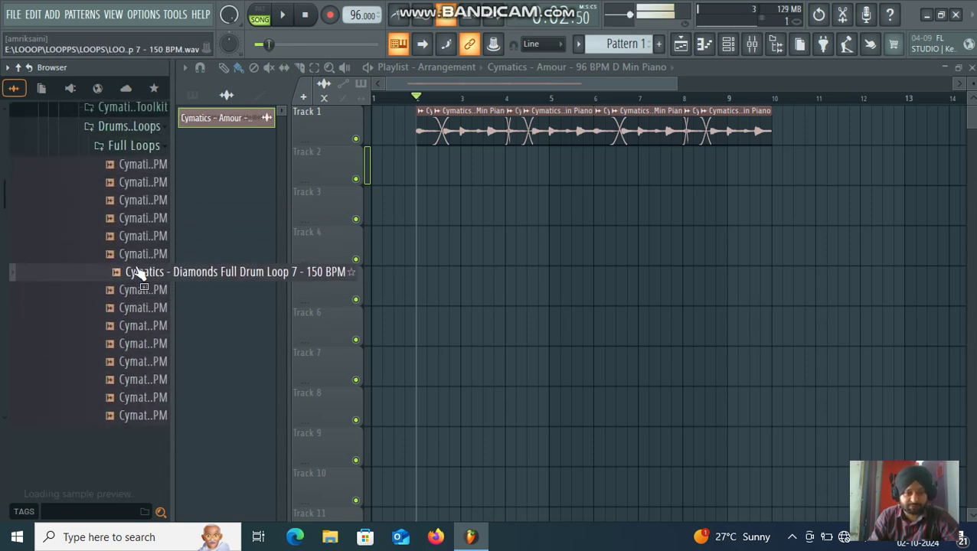
click(139, 220)
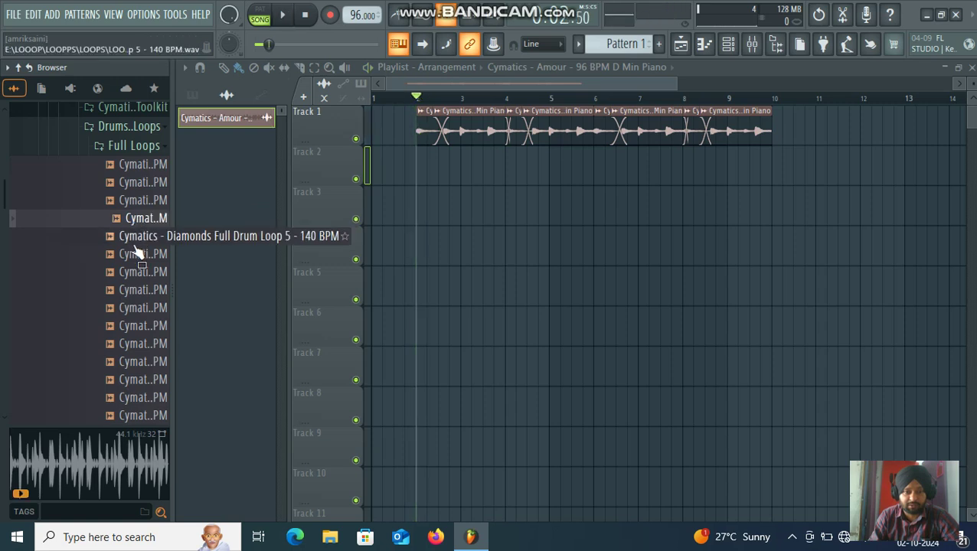
click(122, 290)
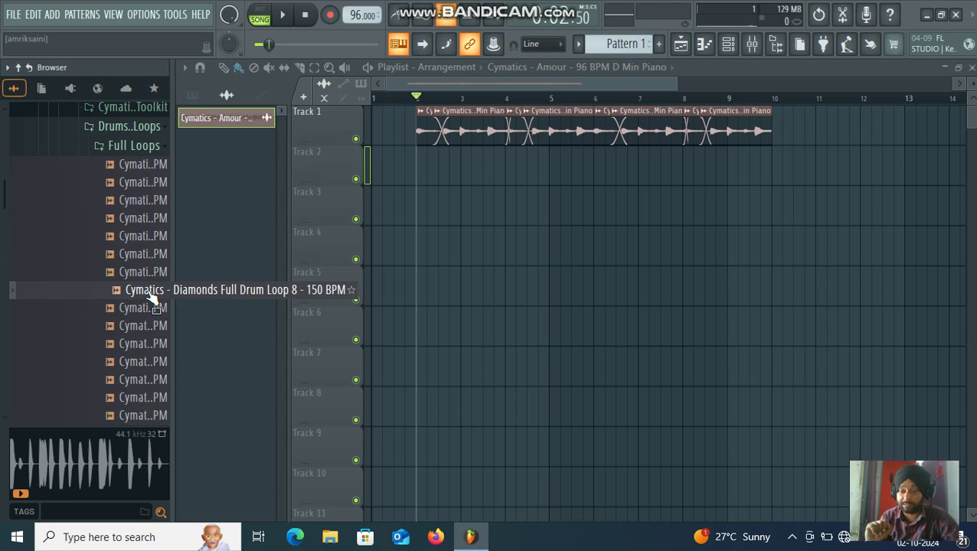
- Place the Diamonds Full Drum Loop 8 - 150 BPM sample on Track 3 at bar 2
drag(149, 299, 456, 183)
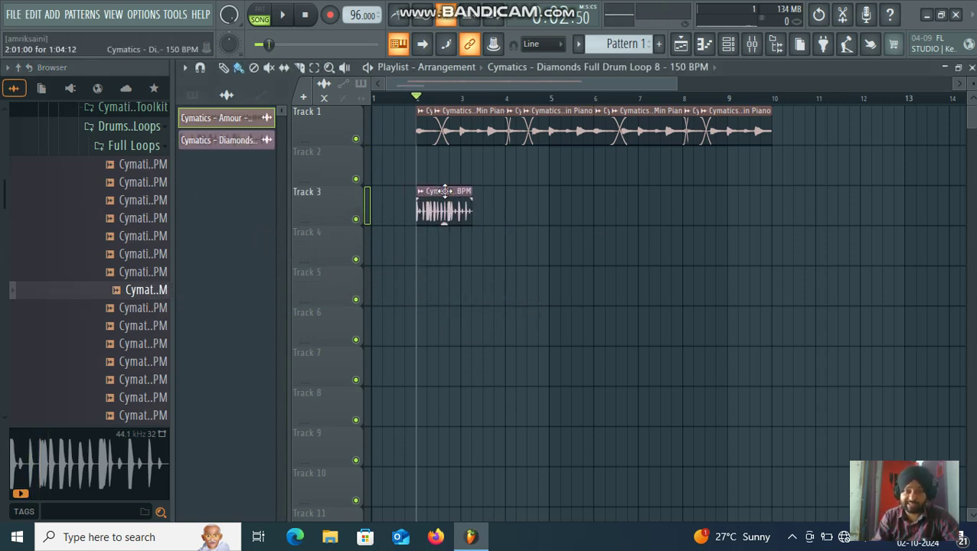
click(445, 191)
scroll(444, 199, up, 5)
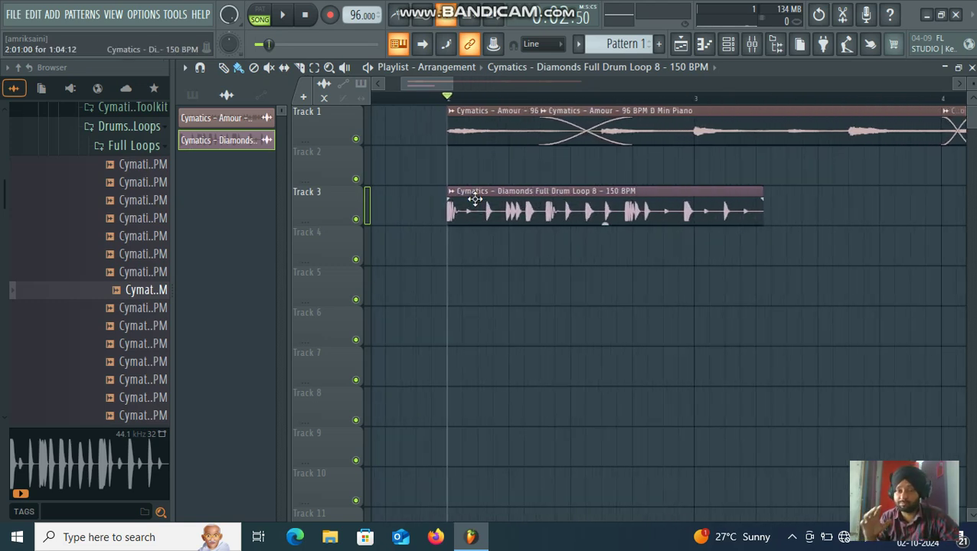
scroll(472, 202, down, 3)
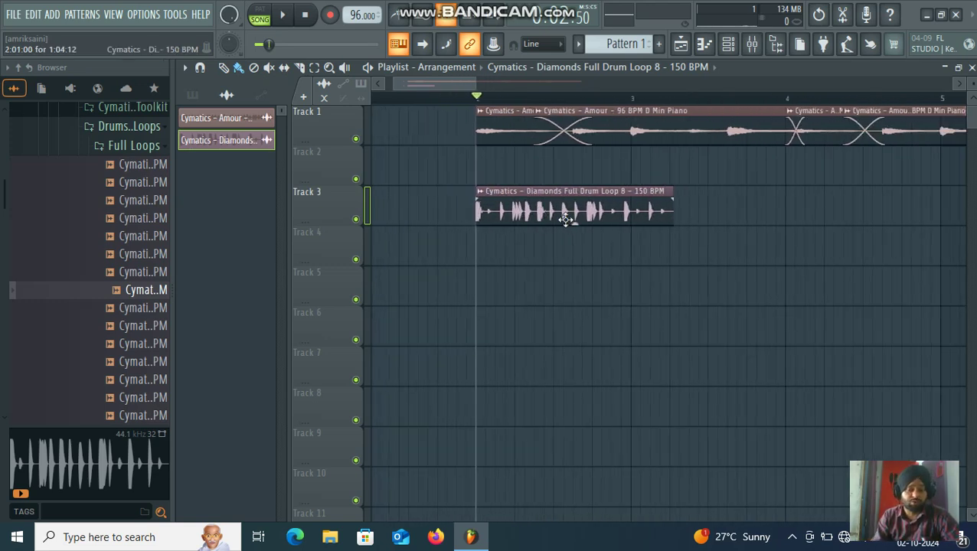
scroll(567, 216, up, 2)
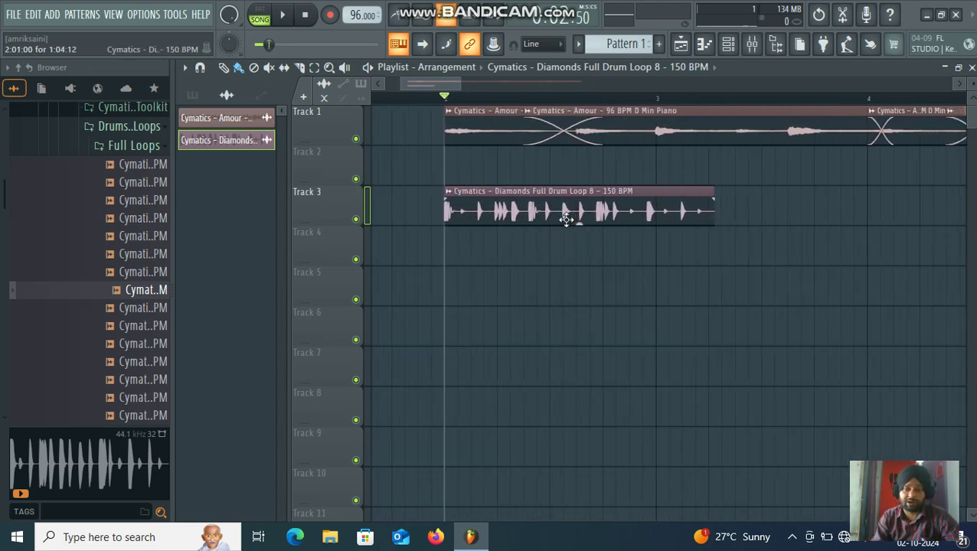
- Try fitting the drum loop on Track 3 to the project tempo with a source tempo of 75 BPM, and play it
click(449, 197)
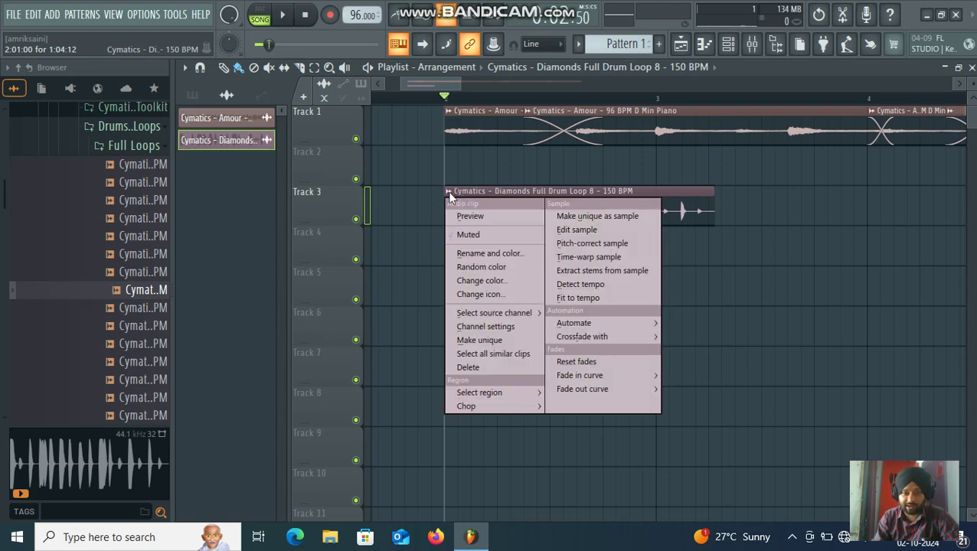
click(571, 300)
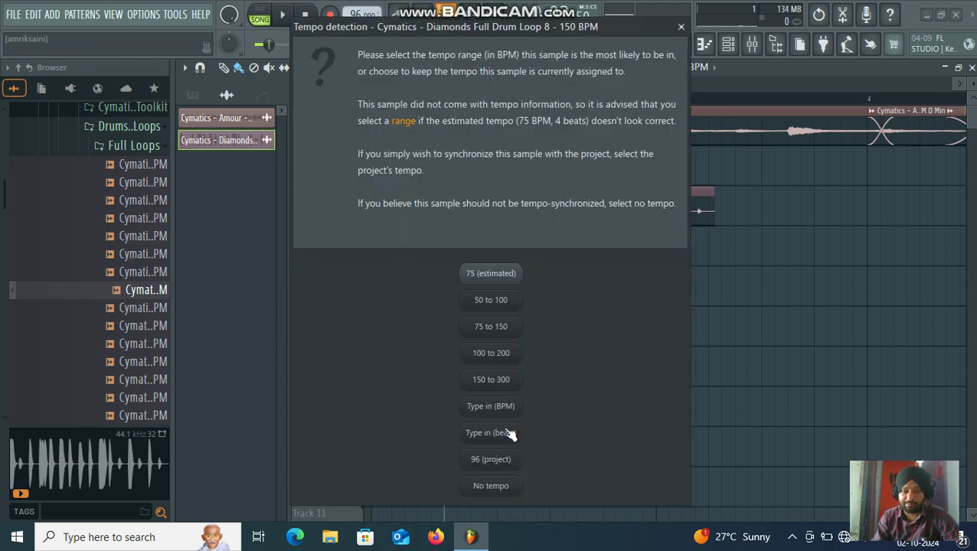
click(491, 407)
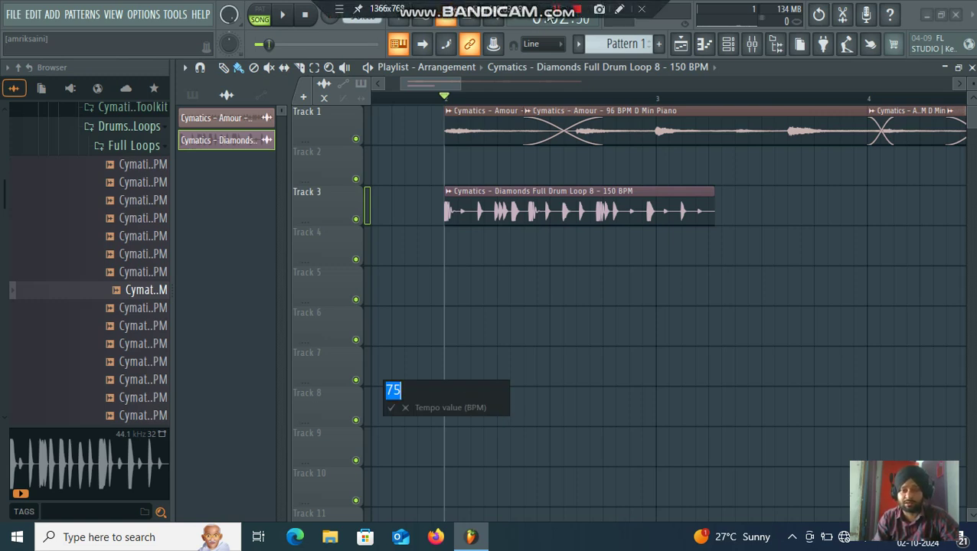
key(Return)
mouse_move(518, 7)
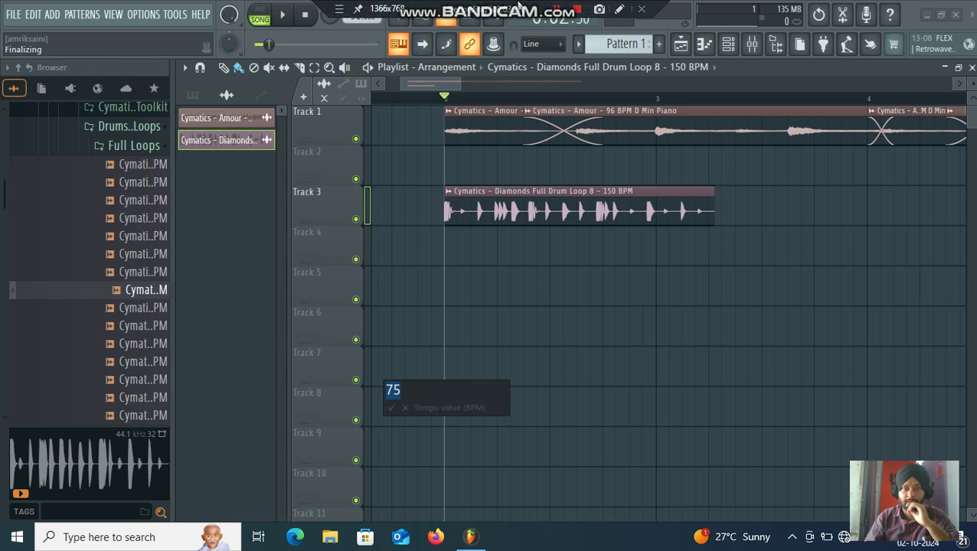
key(Return)
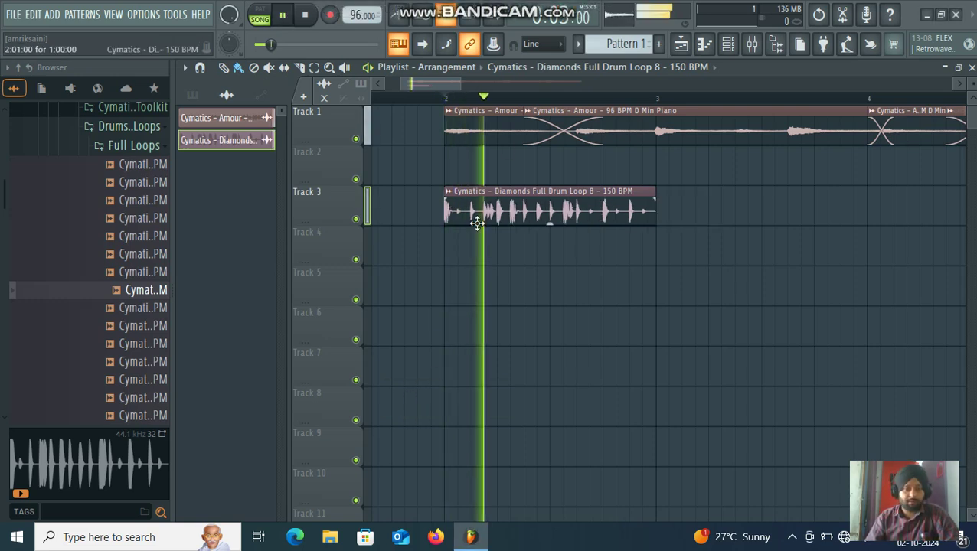
key(space)
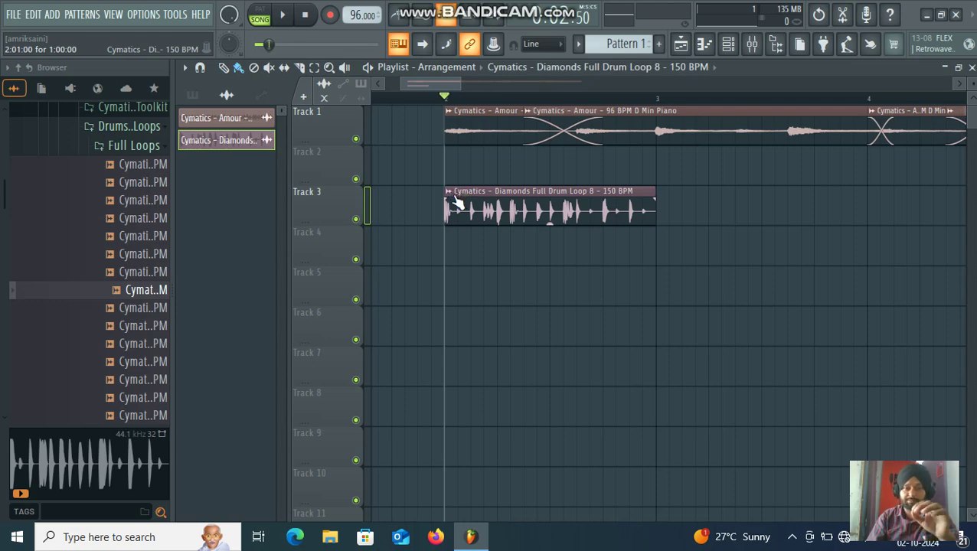
- Fit the drum loop on Track 3 to the project tempo with a source tempo of 150 BPM
right_click(451, 199)
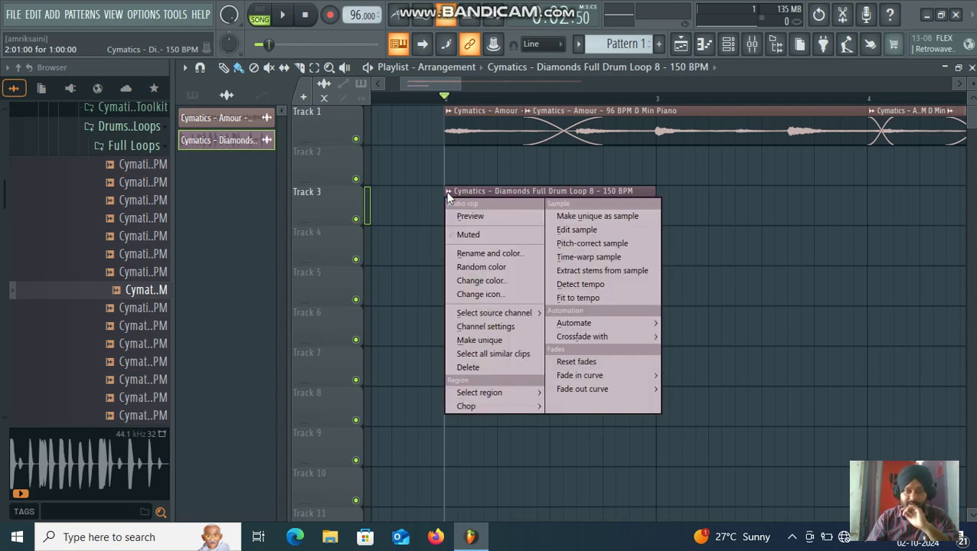
click(591, 300)
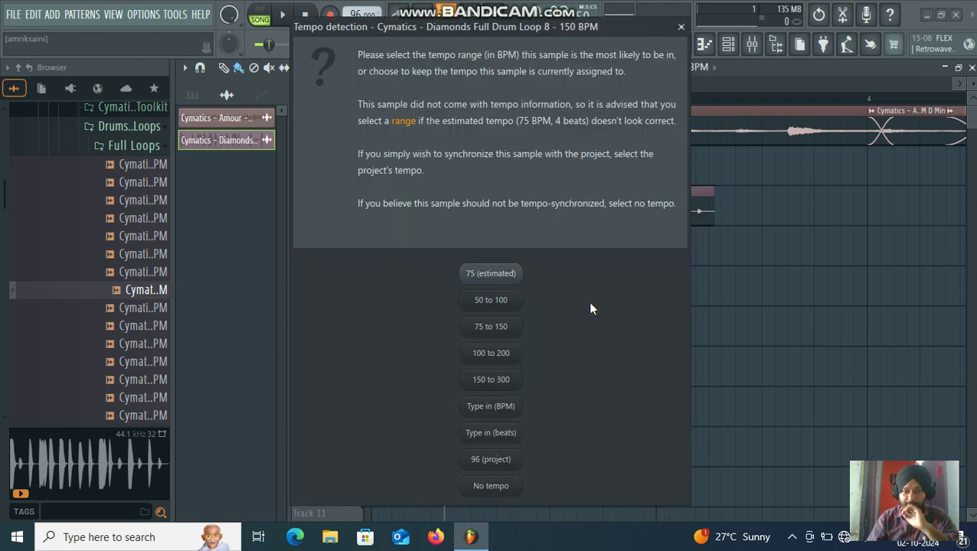
click(505, 413)
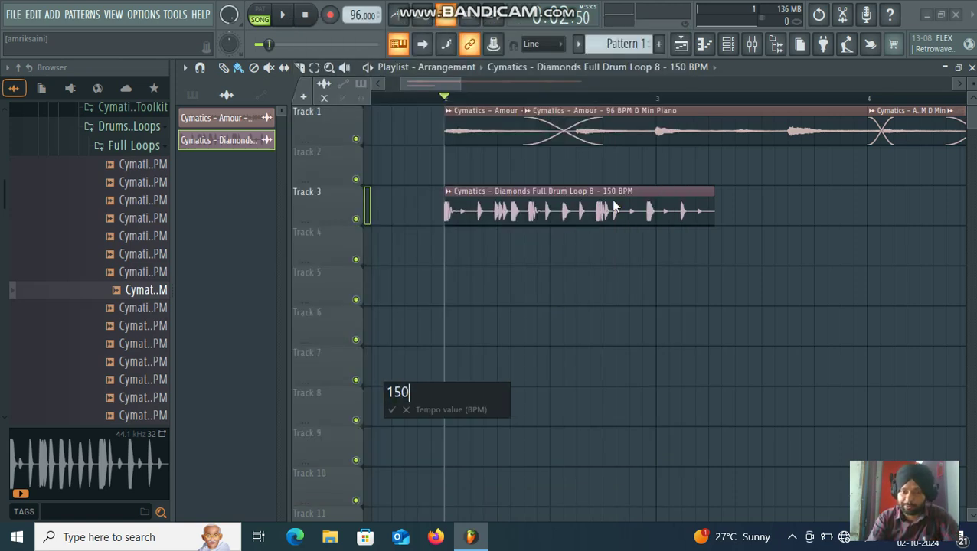
key(Return)
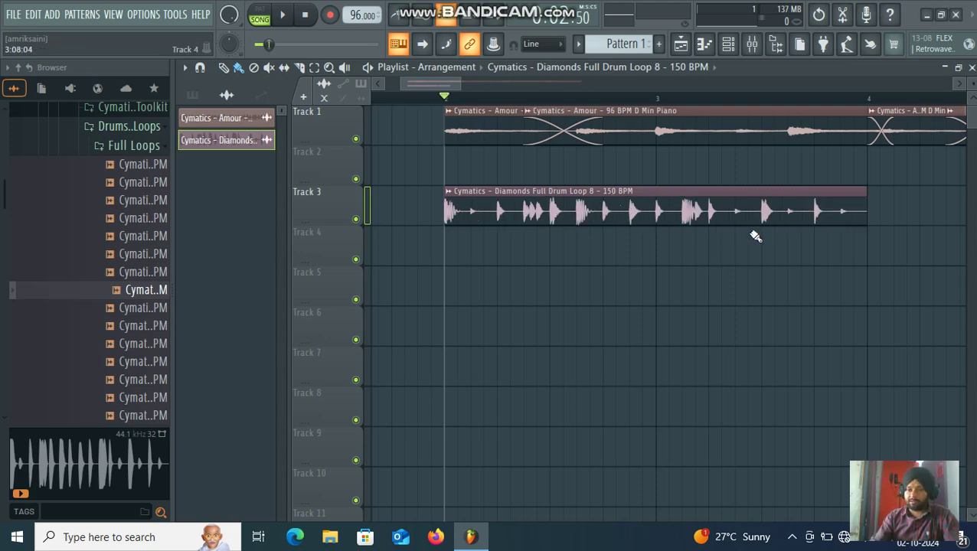
- Play the arrangement and duplicate the drum loop three times on Track 3 so it runs up to bar 10
scroll(691, 214, down, 2)
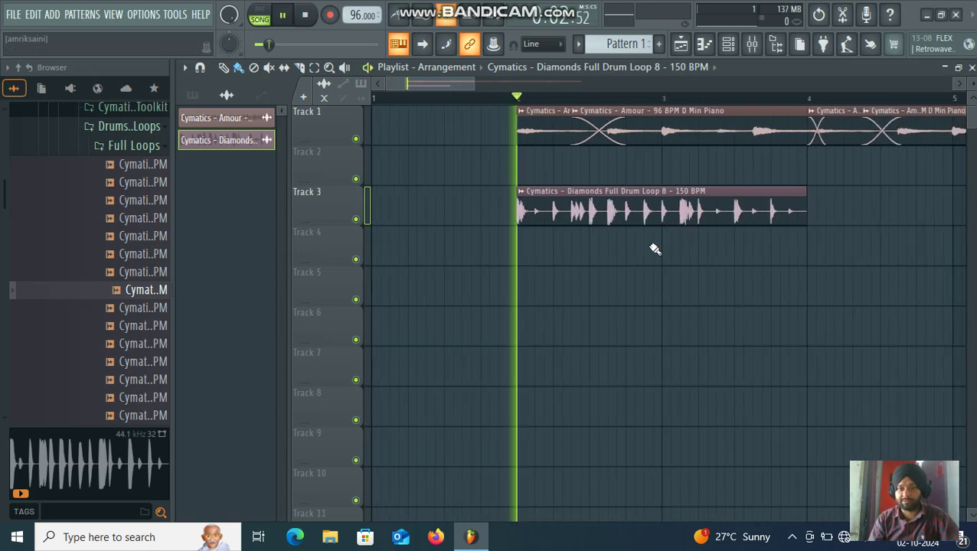
scroll(613, 259, down, 2)
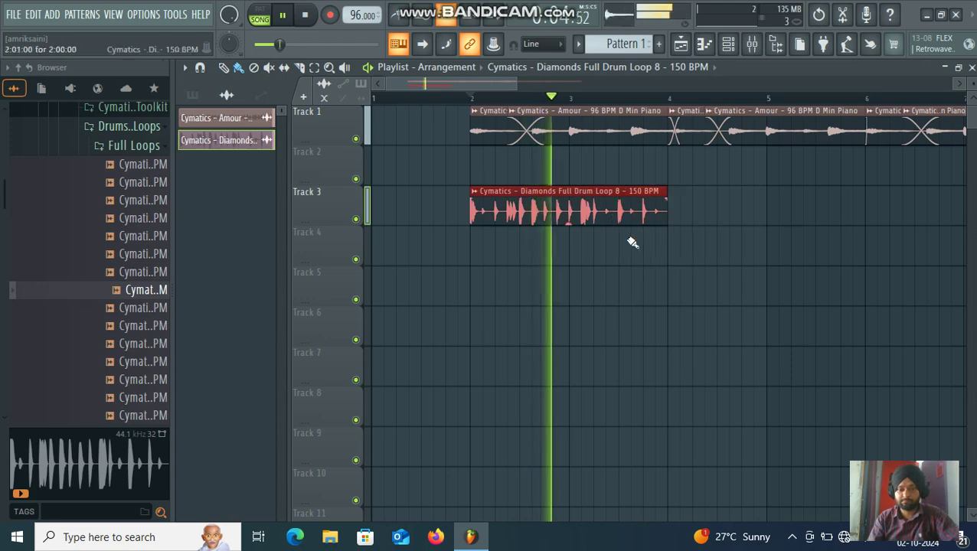
key(ctrl+b)
scroll(696, 245, down, 2)
key(ctrl+b)
key(ctrl+b)
scroll(705, 240, down, 1)
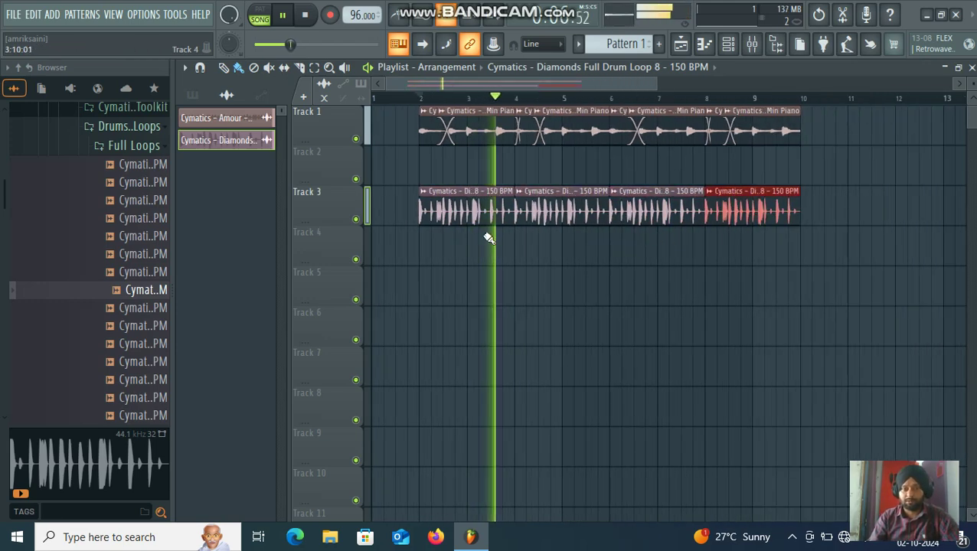
scroll(489, 237, up, 2)
key(space)
- Create a new empty pattern and place its clip on Track 4 at bar 2
key(F4)
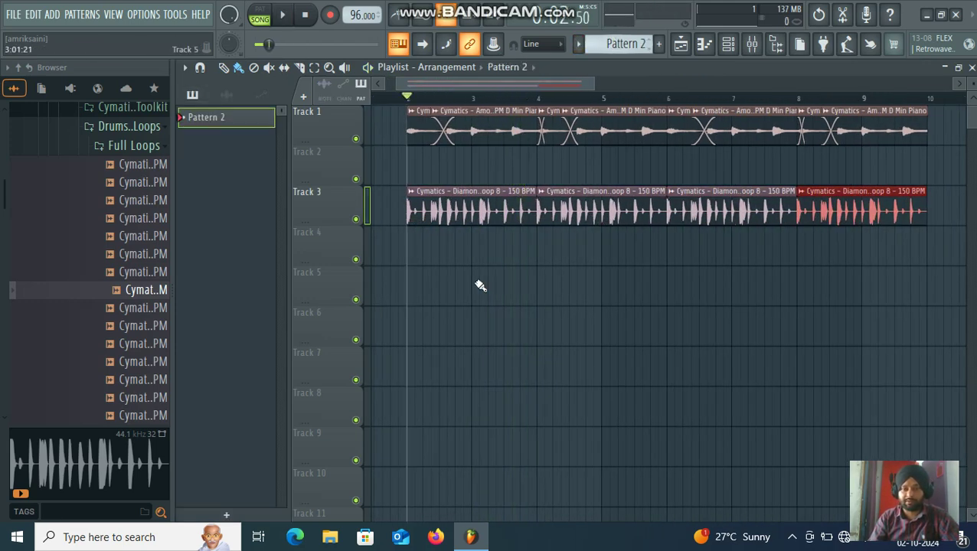
click(427, 251)
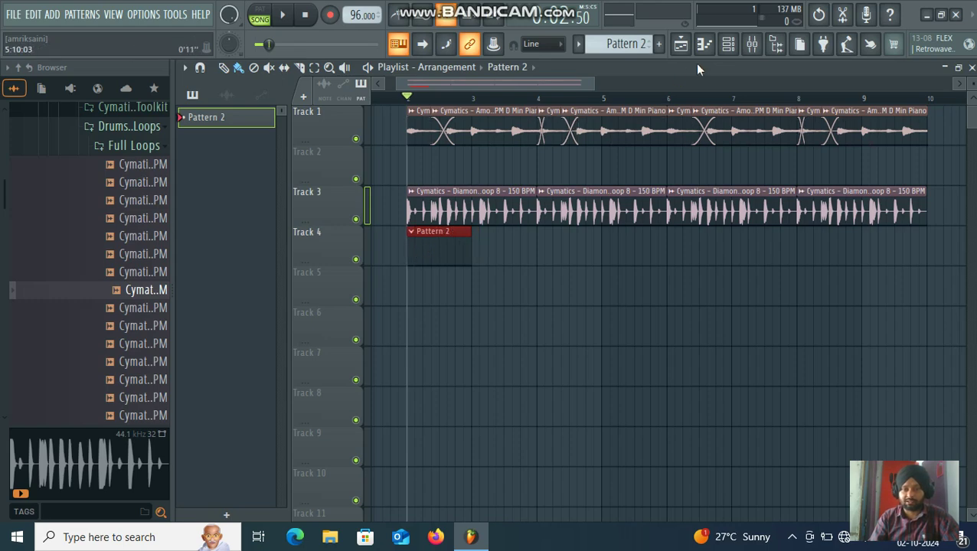
- Add a 3x Osc channel to the channel rack and set the coarse pitch of its three oscillators to -24
click(734, 48)
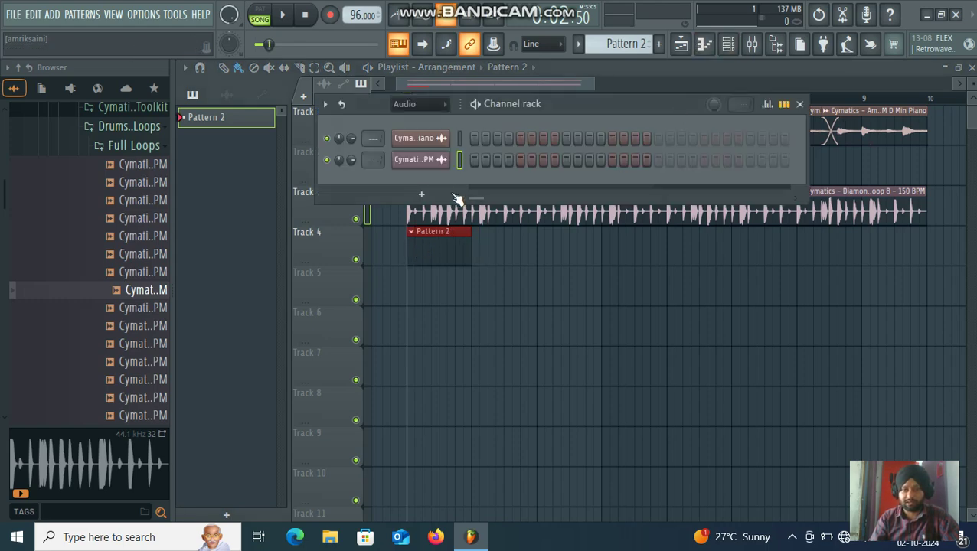
click(441, 195)
key(3)
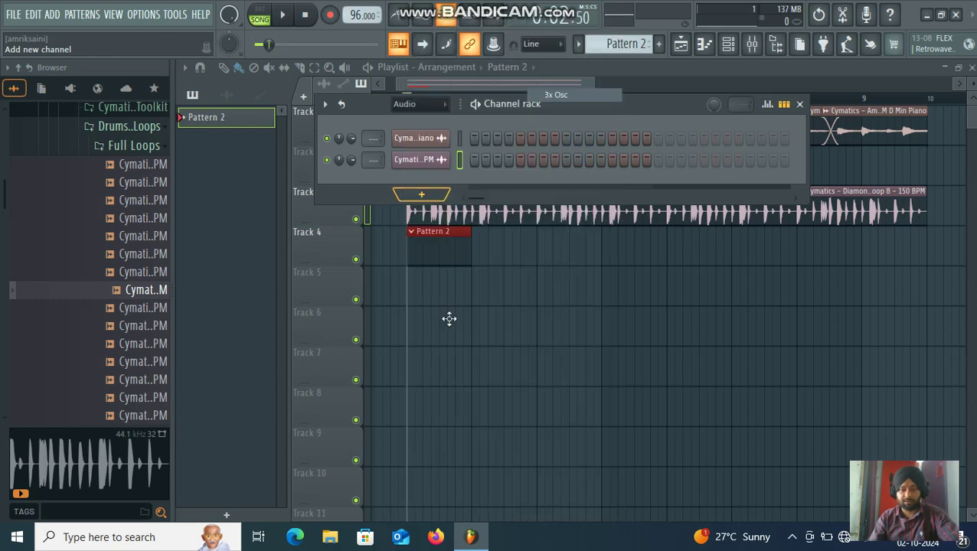
drag(501, 252, 501, 262)
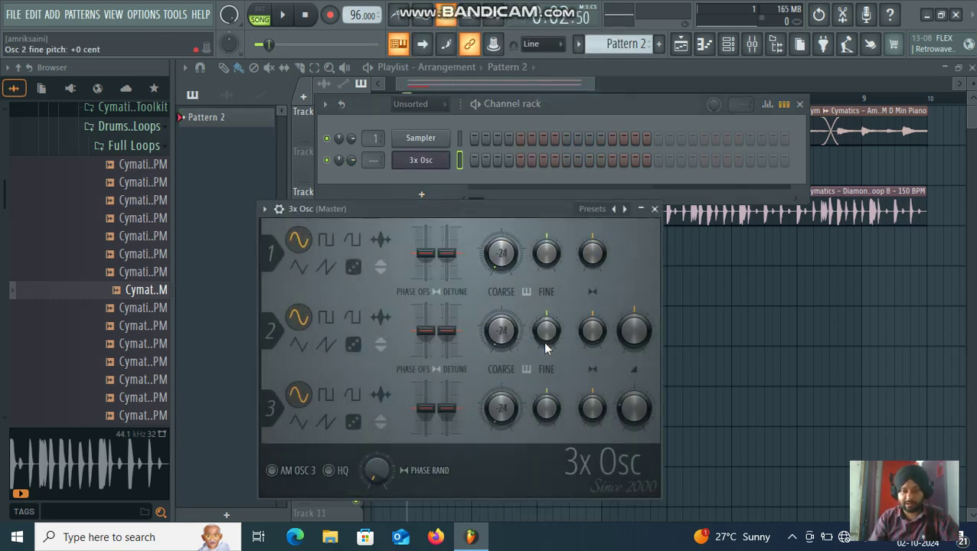
click(640, 210)
- Add a D4 note at the start of bar 1 in the 3x Osc piano roll, play it, and lengthen it to about three steps
right_click(429, 161)
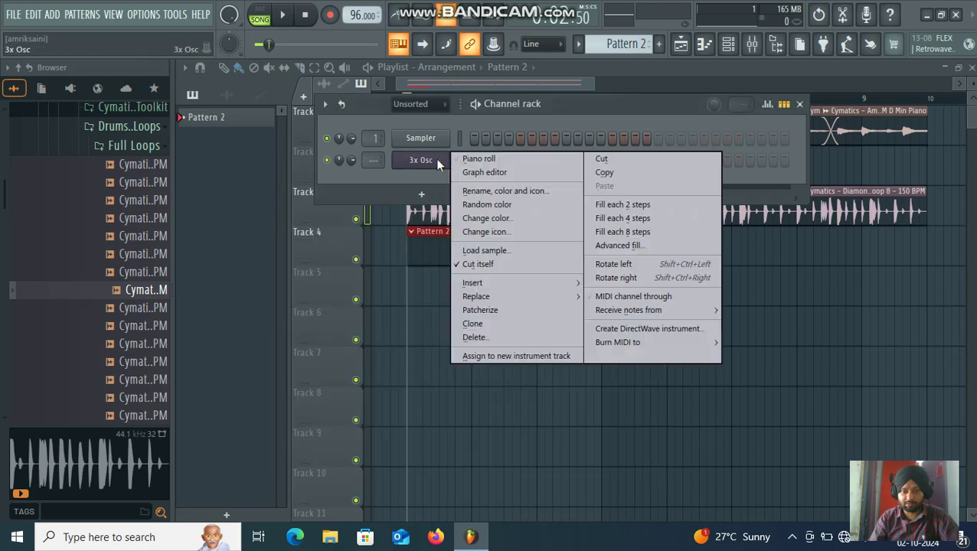
click(468, 157)
click(477, 219)
drag(477, 218, 221, 433)
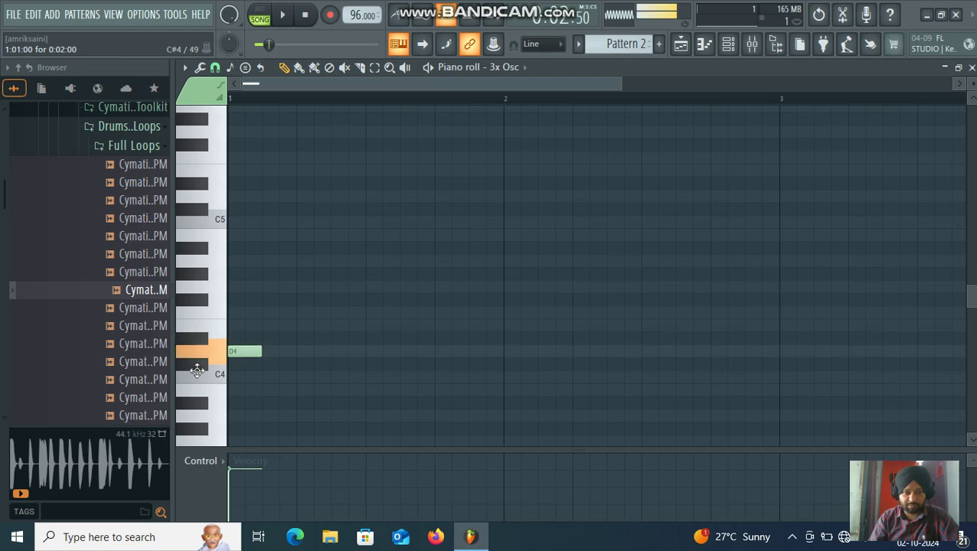
key(space)
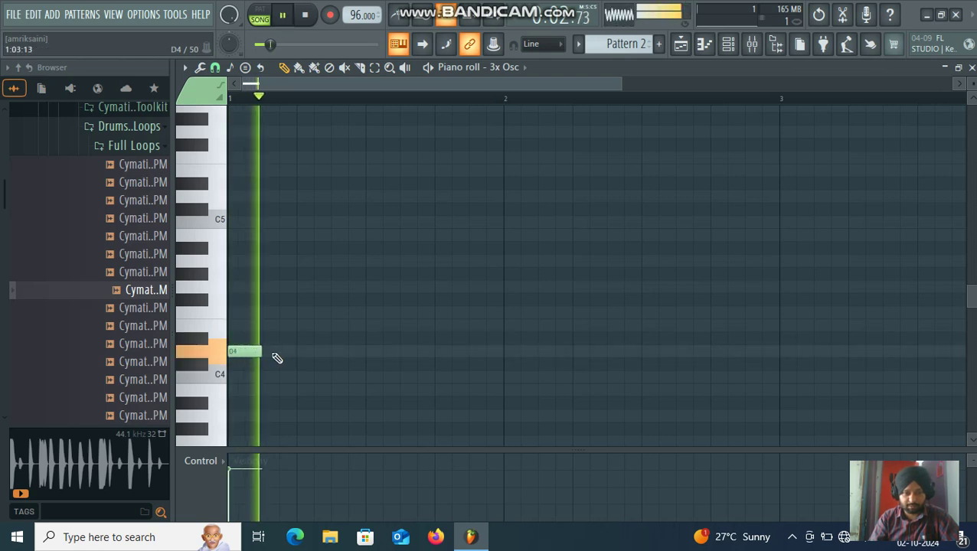
drag(264, 352, 282, 353)
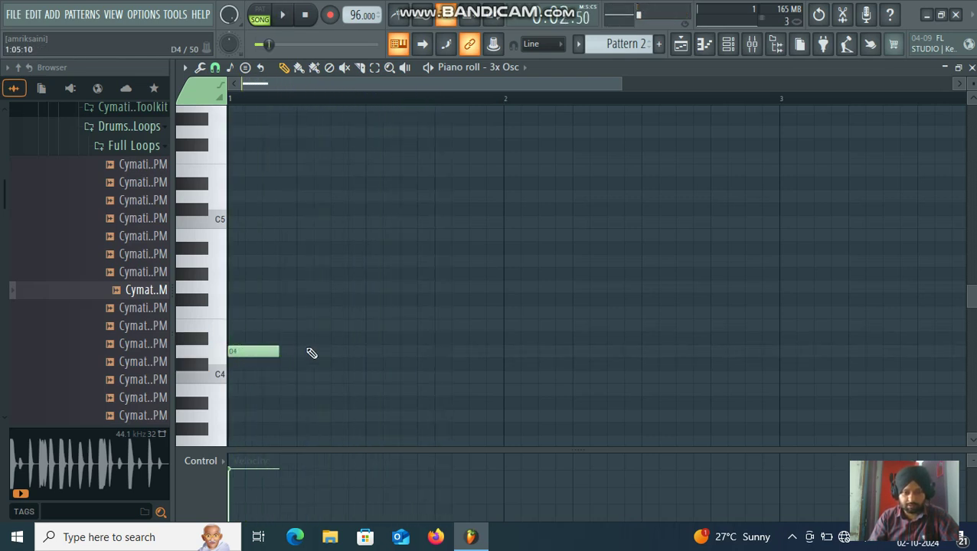
- Add a C4 note on beat 3 and a D4 note on beat 4 of bar 1 in the 3x Osc piano roll
click(369, 364)
drag(370, 364, 372, 378)
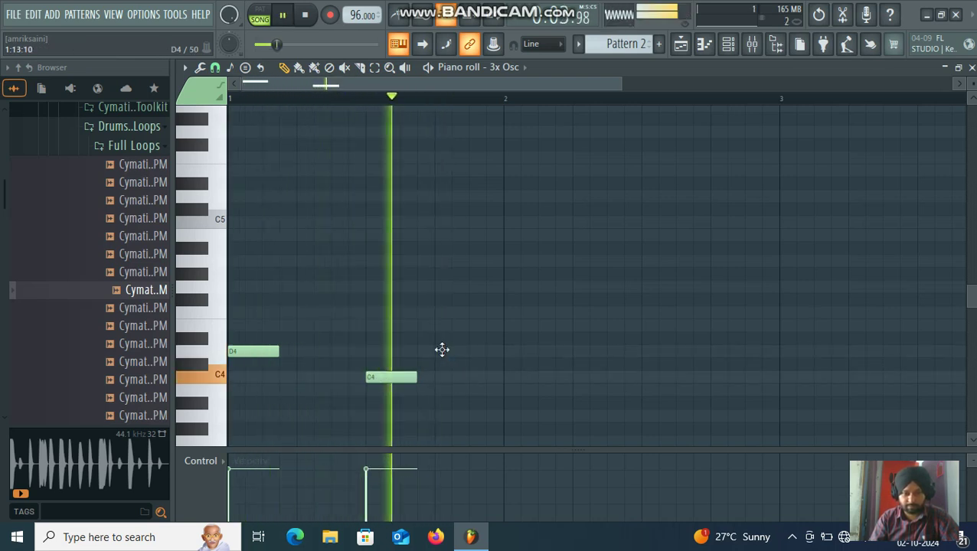
click(441, 351)
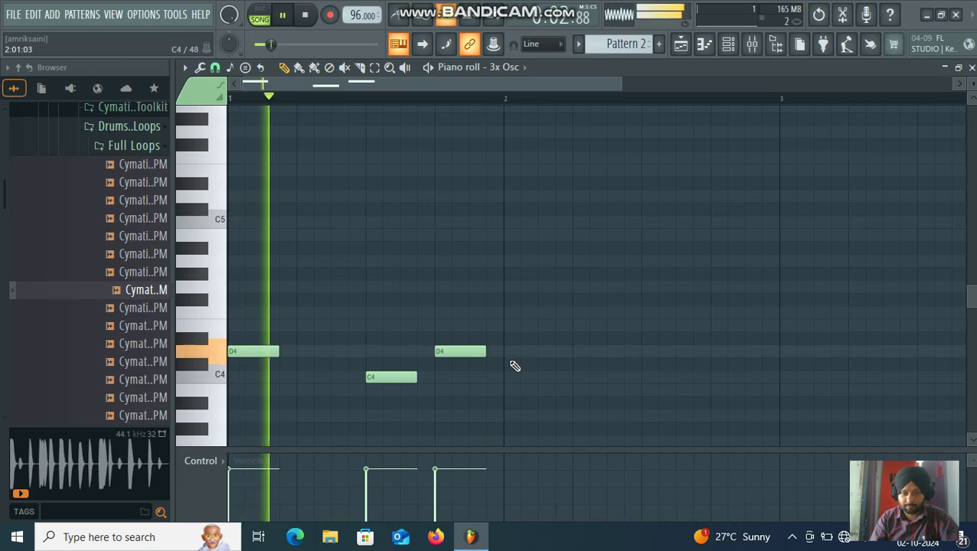
- Add an E4 note on beat 1 and D4 notes on beats 2 and 3 of bar 2 in the 3x Osc piano roll, and close it
click(509, 313)
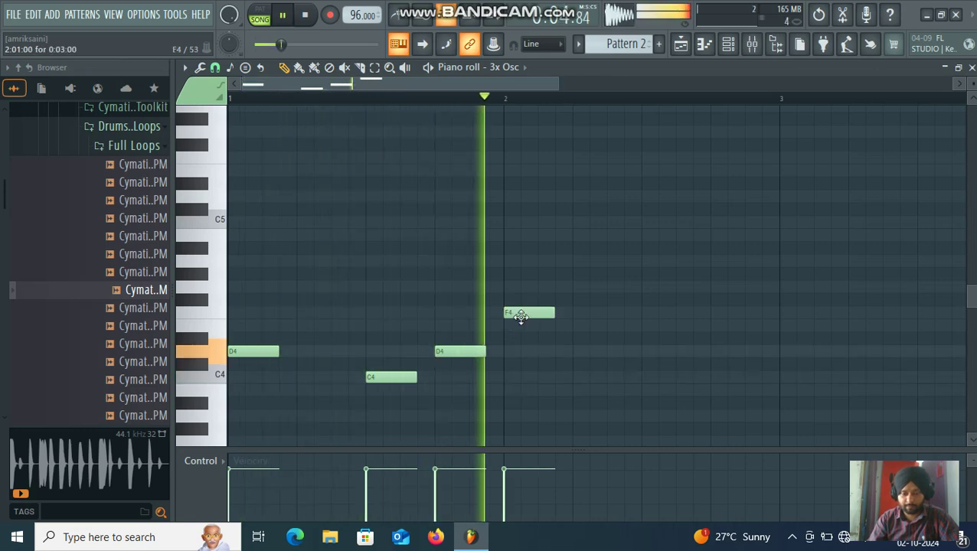
drag(530, 315, 533, 329)
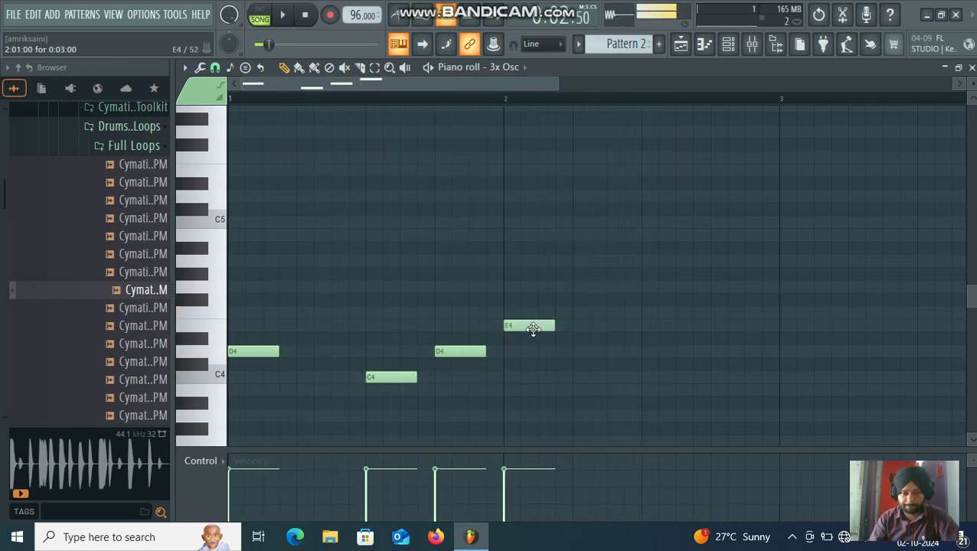
click(576, 352)
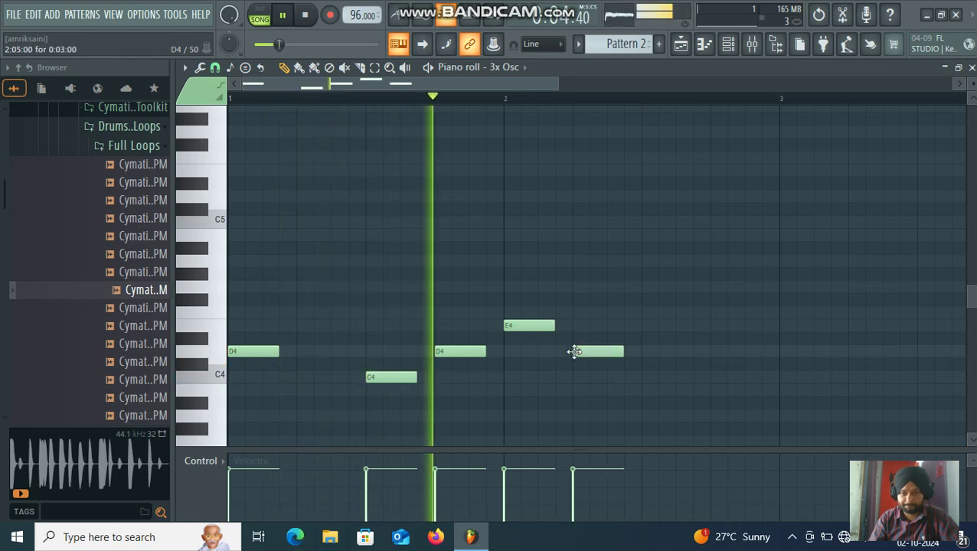
click(645, 352)
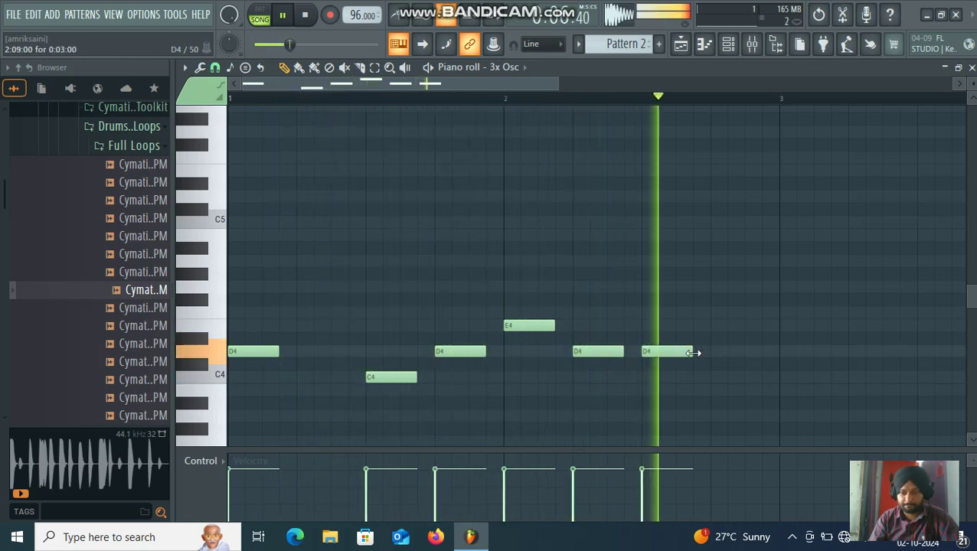
click(972, 67)
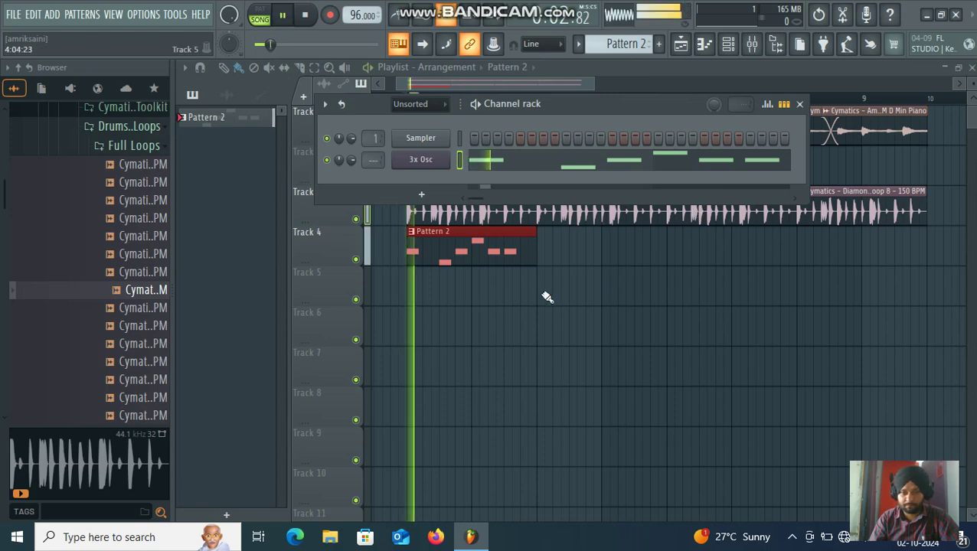
- Place a second Pattern 2 clip on Track 4 at bar 4 and duplicate it to bars 6 and 8
click(584, 273)
drag(583, 273, 584, 251)
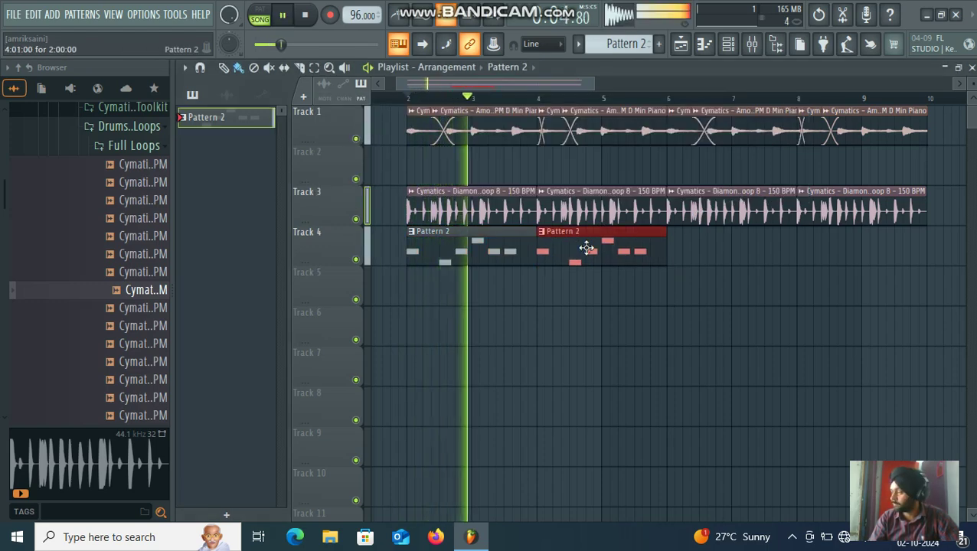
key(ctrl+b)
key(ctrl+b)
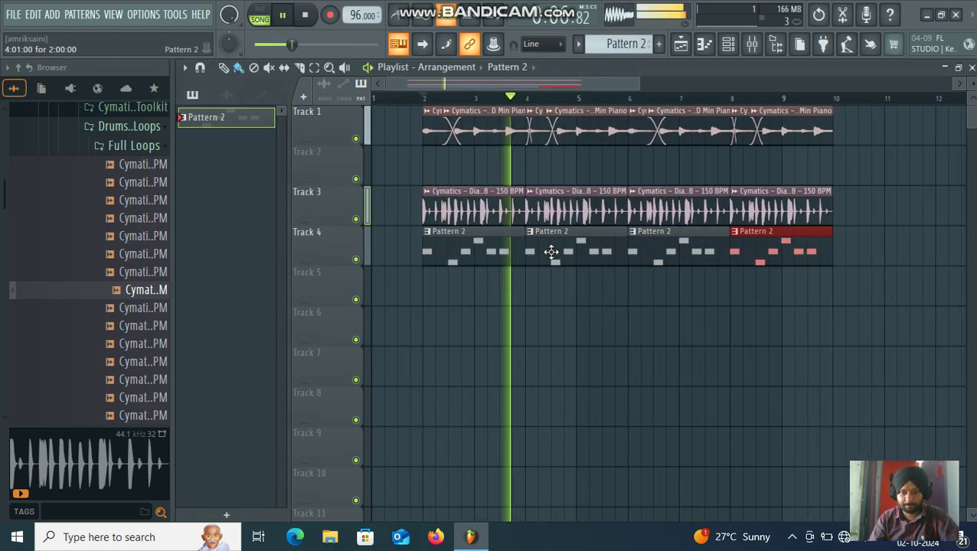
- Play the arrangement from bar 2 to check the bass pattern against the piano and drum loops
key(space)
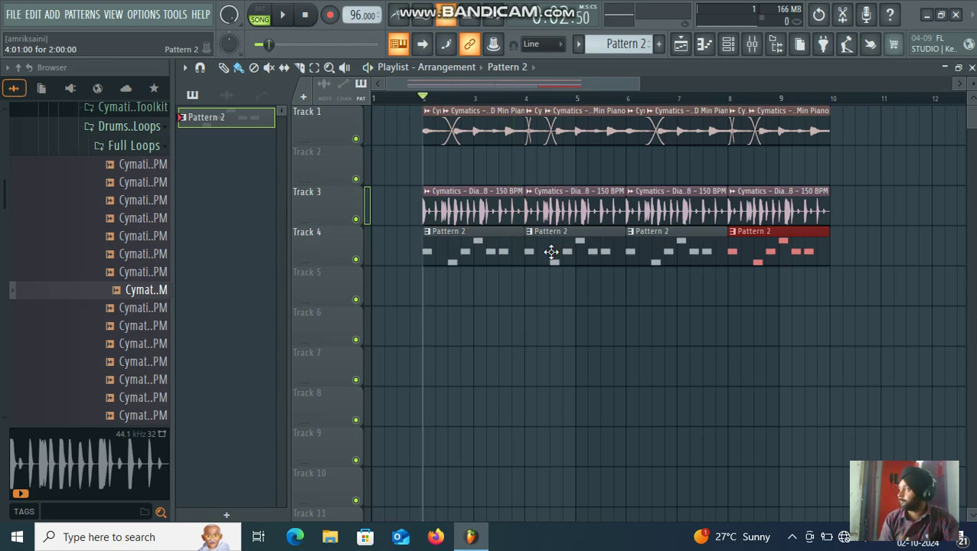
key(space)
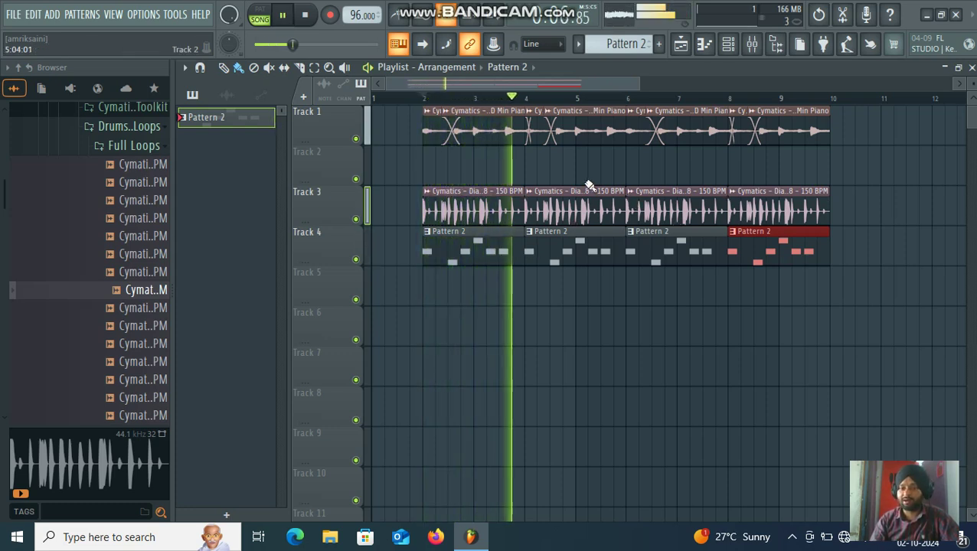
scroll(489, 186, down, 2)
scroll(489, 186, up, 2)
scroll(650, 195, down, 2)
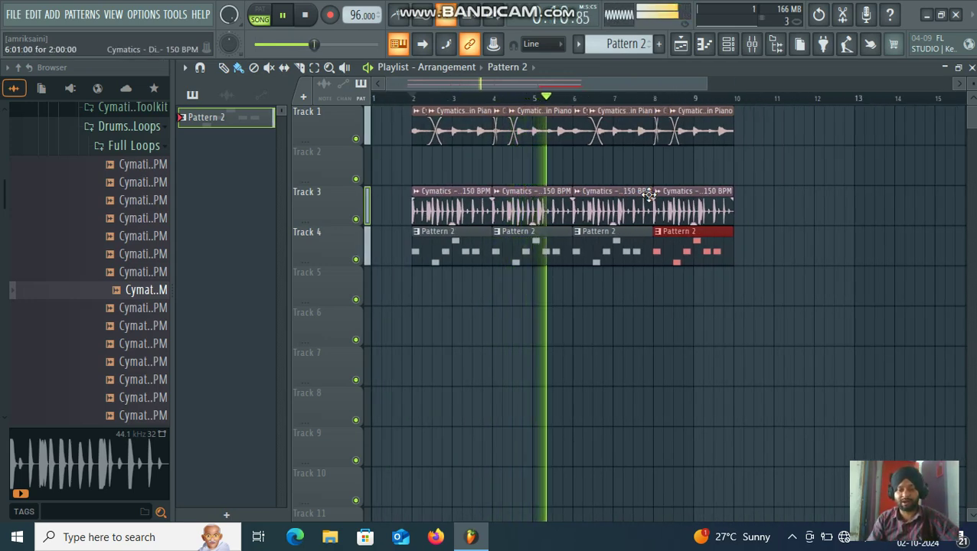
scroll(474, 157, up, 2)
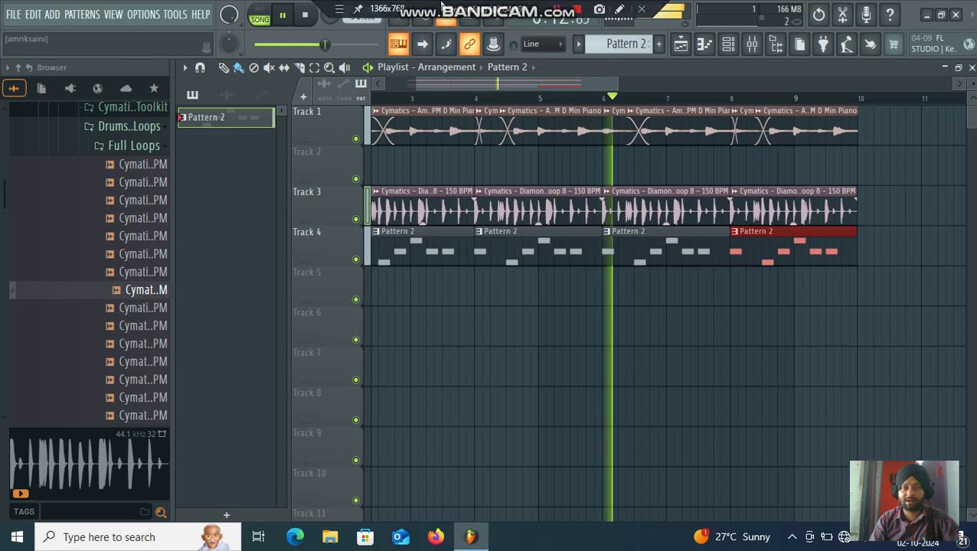
scroll(715, 334, down, 2)
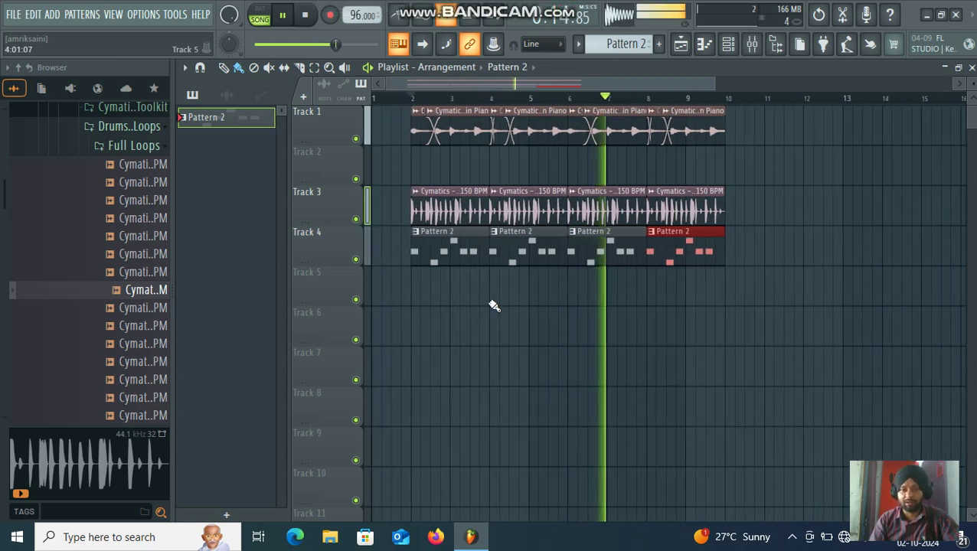
- Remove the drum loop clips at bars 2 and 4 from Track 3 and play the arrangement from bar 2
key(space)
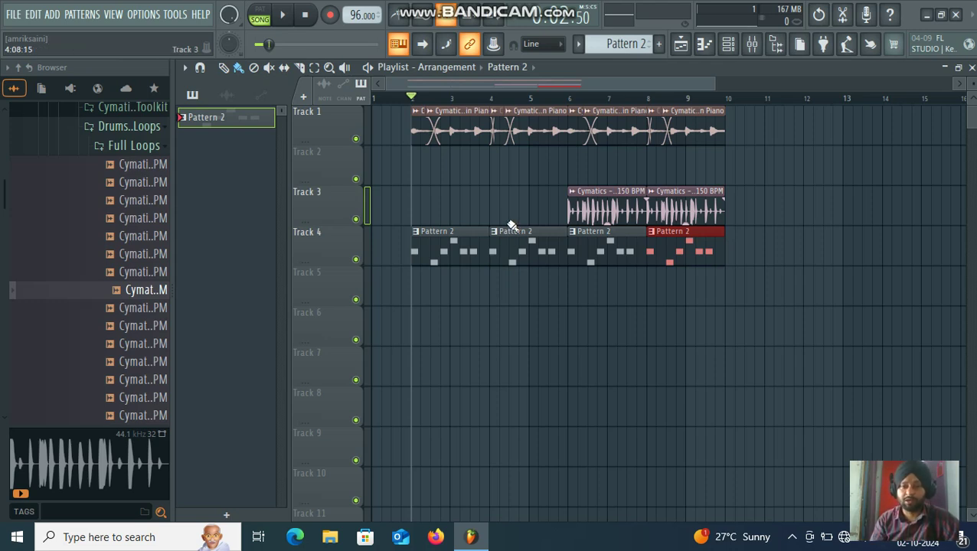
key(space)
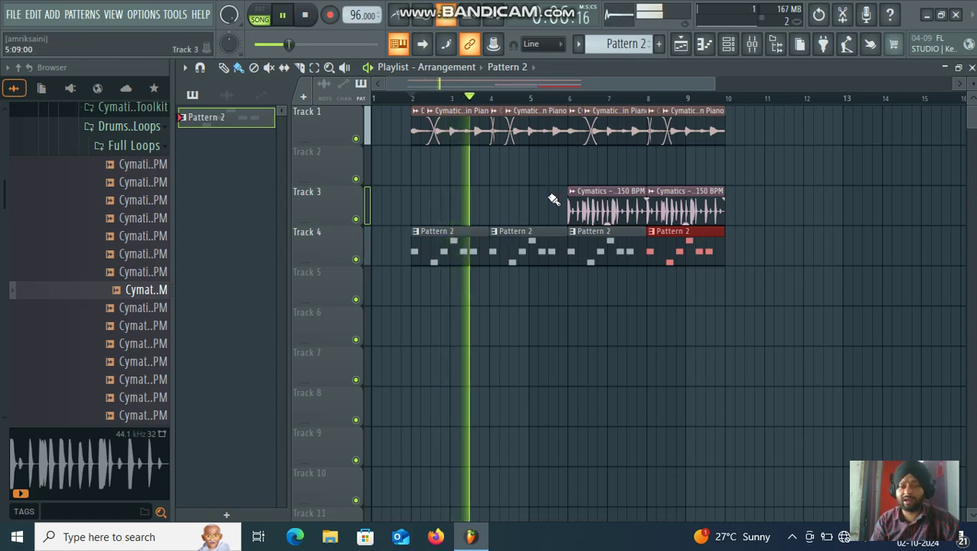
scroll(552, 212, up, 2)
scroll(551, 218, down, 2)
scroll(546, 224, up, 2)
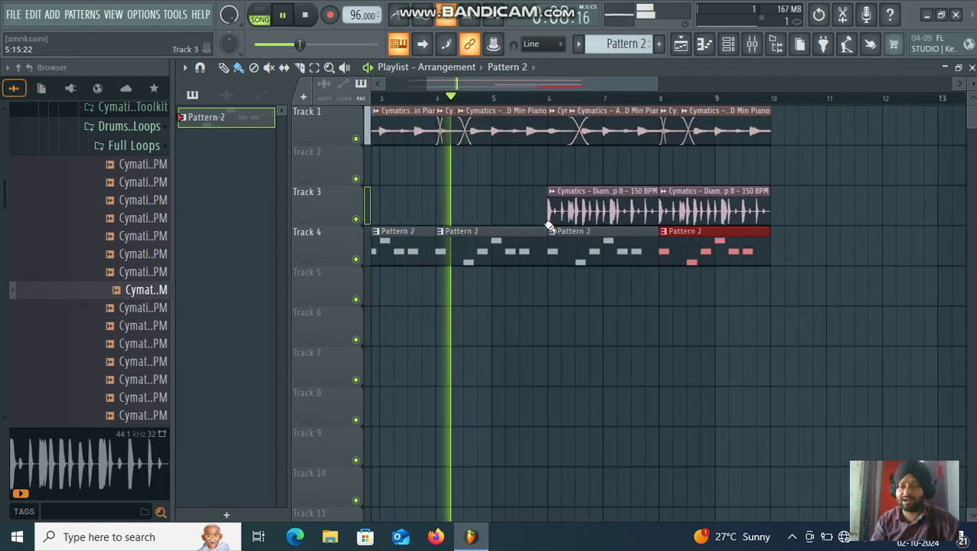
scroll(548, 227, down, 1)
scroll(548, 227, up, 2)
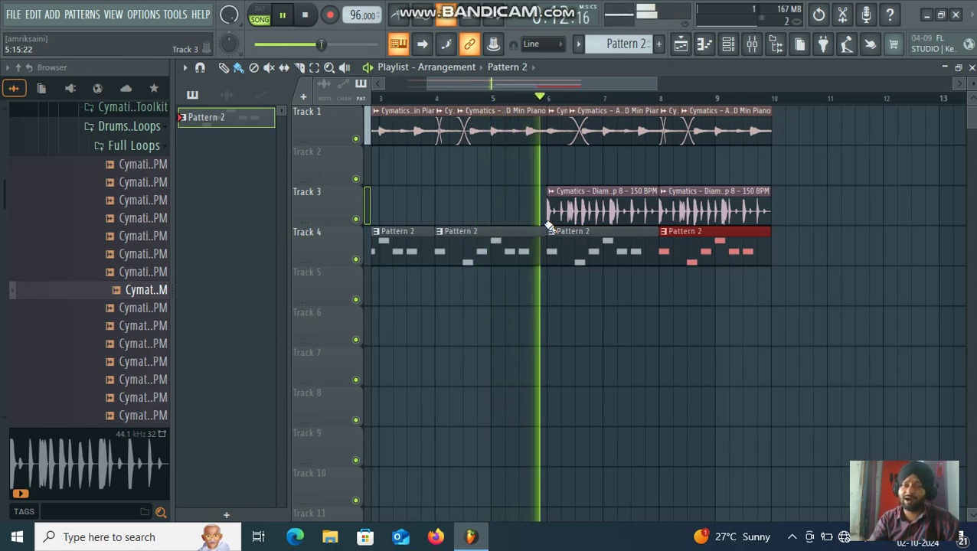
scroll(552, 226, down, 2)
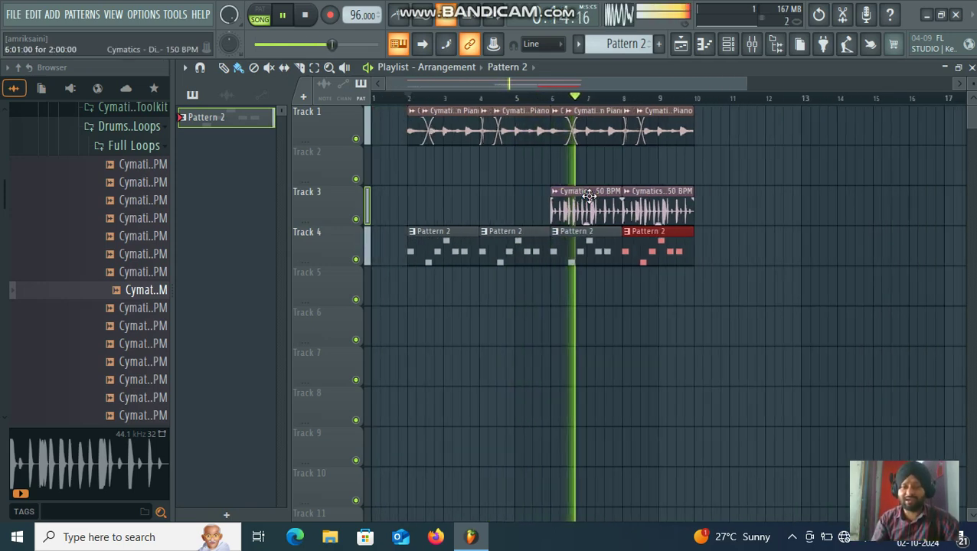
scroll(586, 215, up, 2)
scroll(651, 199, down, 2)
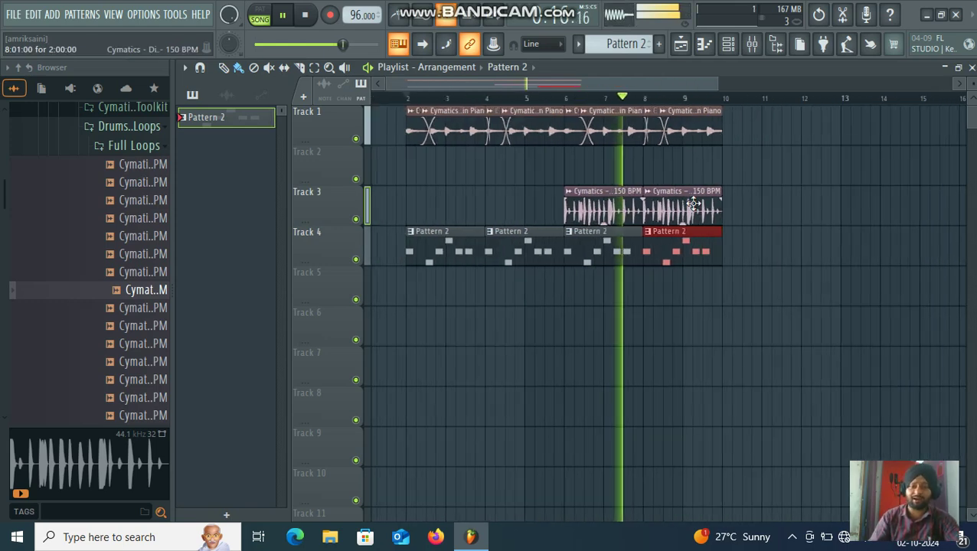
scroll(717, 191, up, 3)
scroll(716, 198, down, 2)
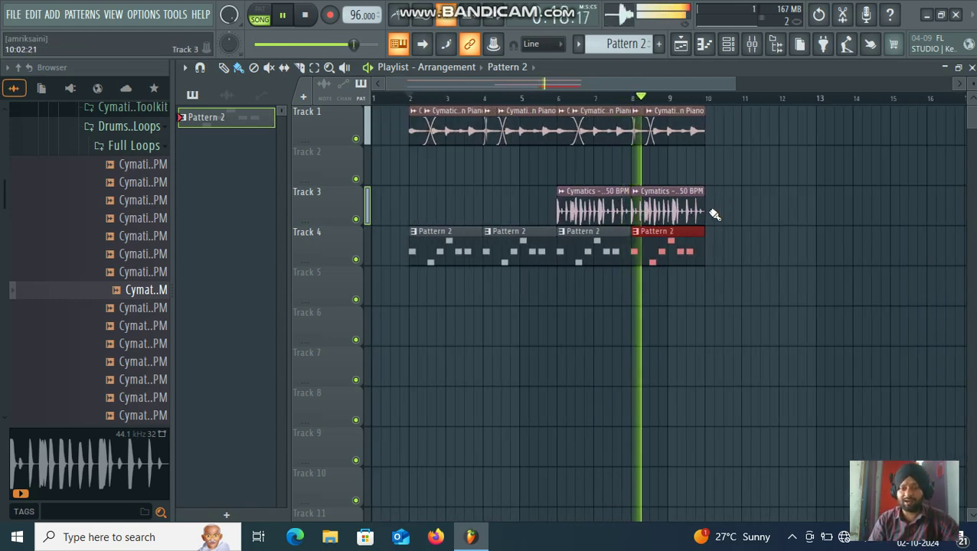
scroll(712, 210, up, 1)
scroll(713, 214, down, 1)
- Stop playback and open the Fx Downlifter sample folder under 1 LOOPS, DOWN FILTER, Fx uplifter & downlifter pack in the browser
scroll(158, 345, up, 6)
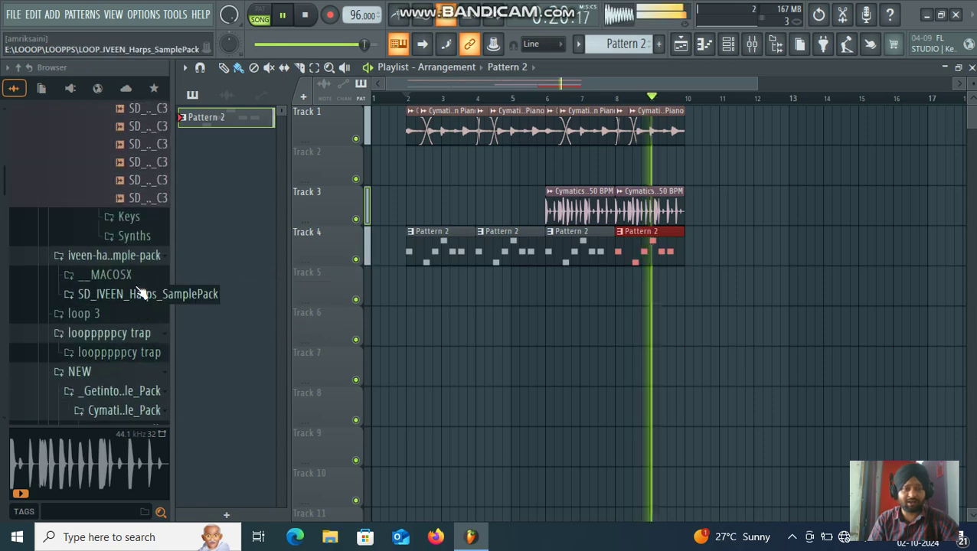
scroll(126, 323, up, 5)
key(space)
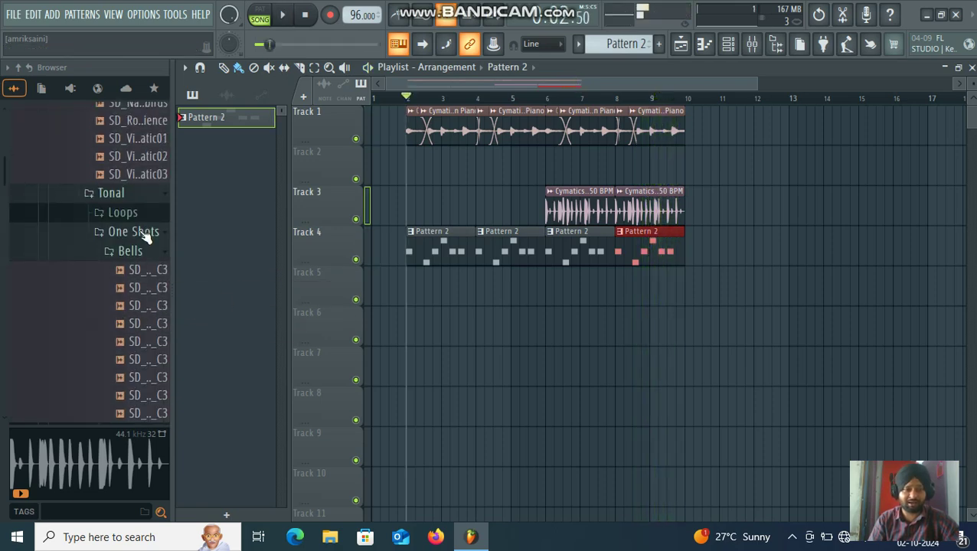
click(144, 232)
click(147, 233)
click(148, 261)
scroll(141, 291, up, 10)
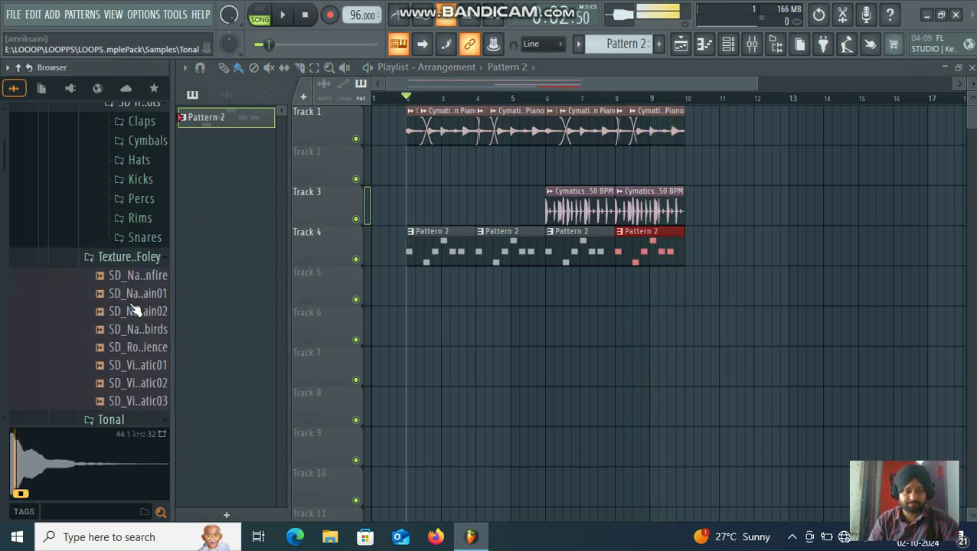
scroll(115, 223, up, 12)
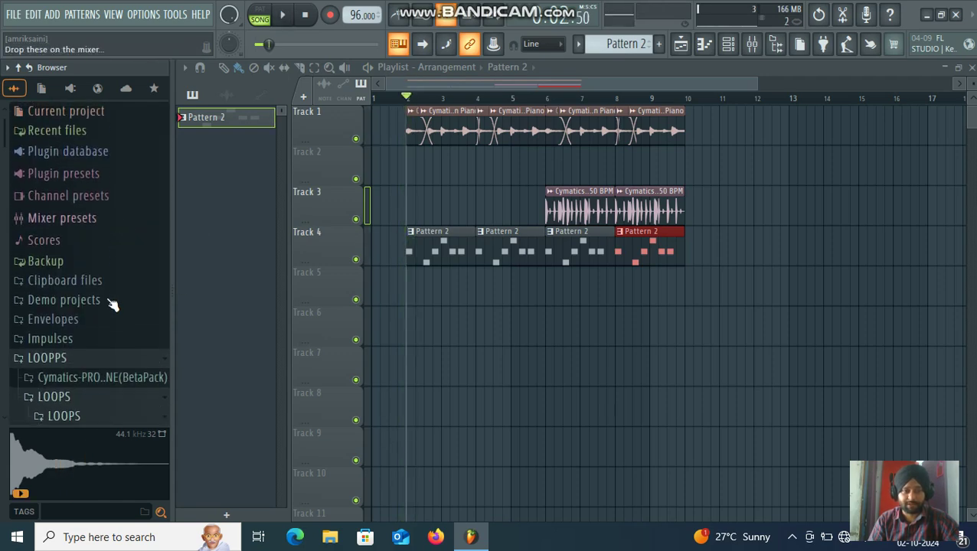
scroll(109, 305, down, 2)
click(93, 334)
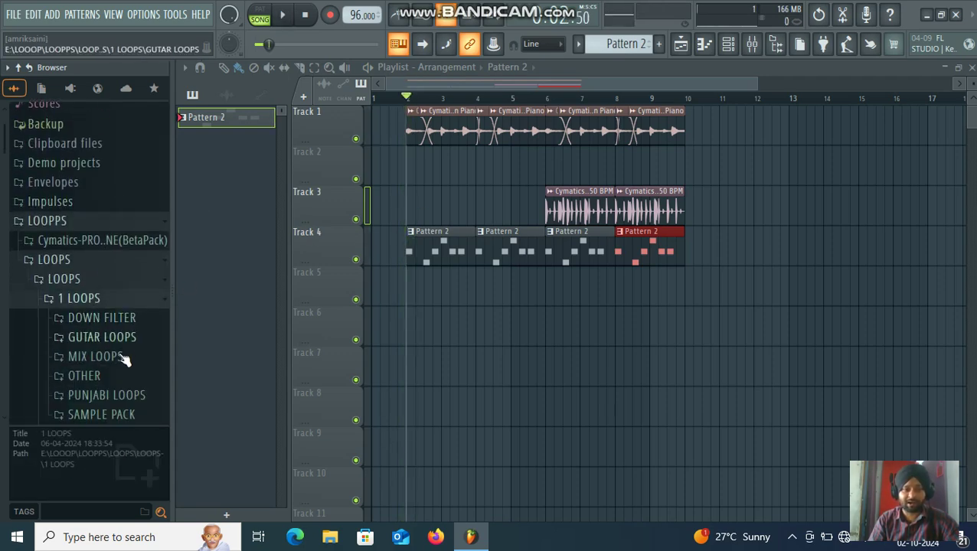
click(127, 319)
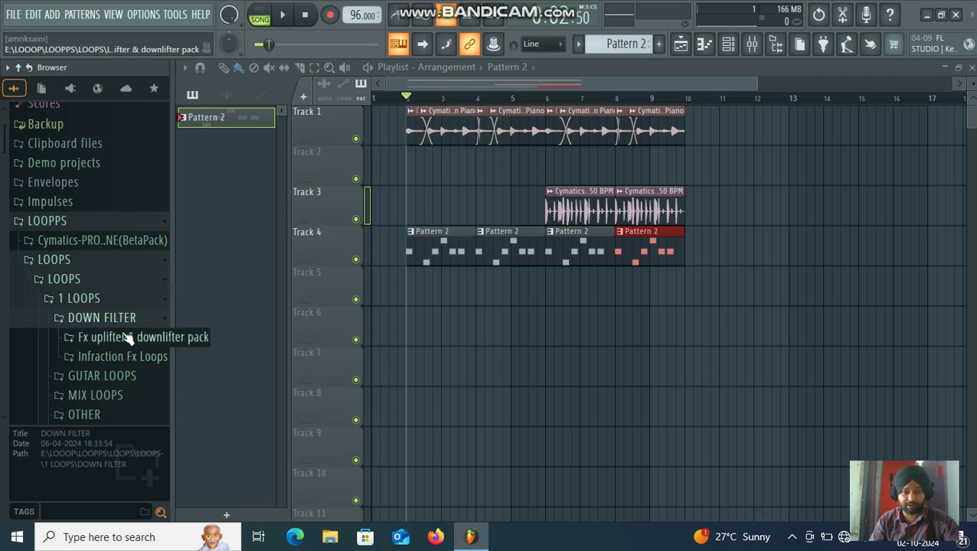
click(126, 337)
click(136, 147)
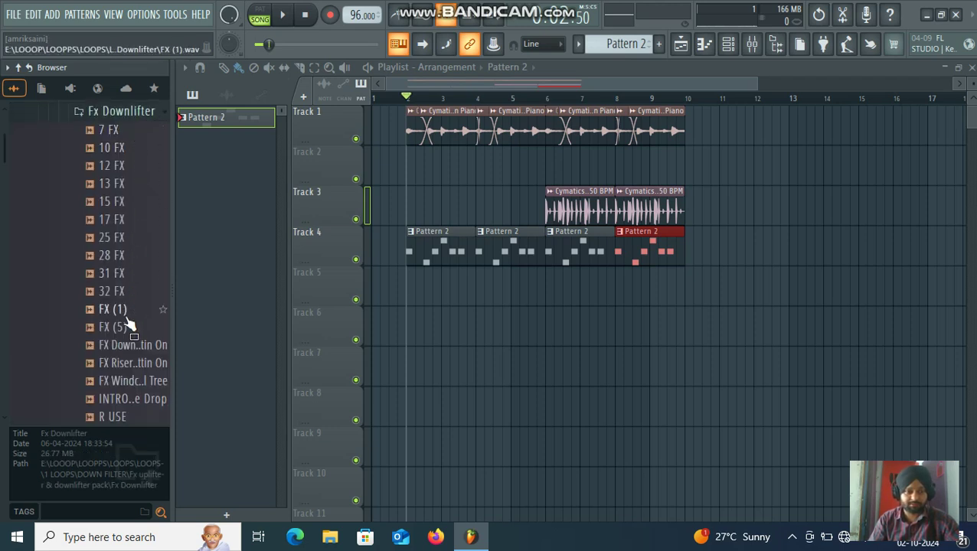
- Place the R USE sample on Track 5 at bar 6 and play the arrangement from just before that bar
scroll(129, 326, down, 2)
drag(121, 309, 688, 345)
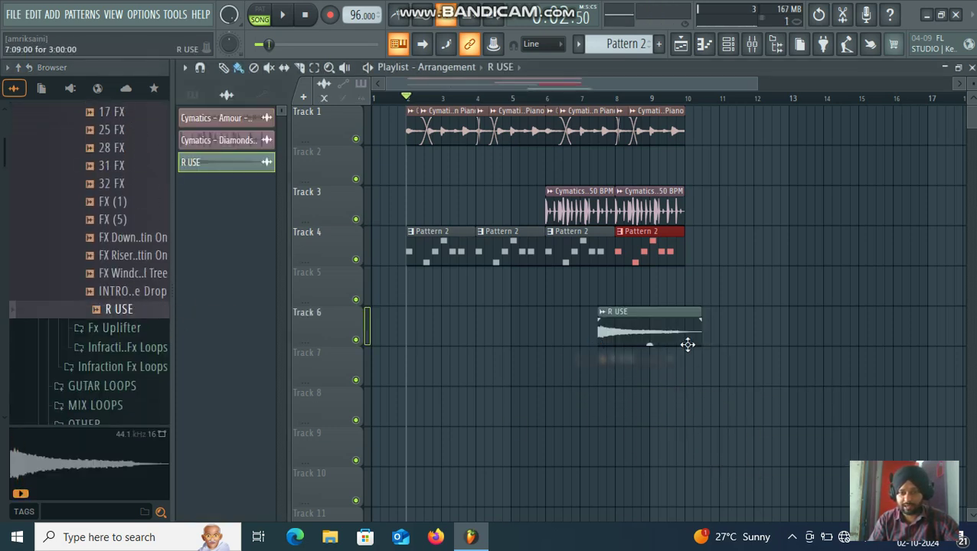
drag(606, 291, 596, 284)
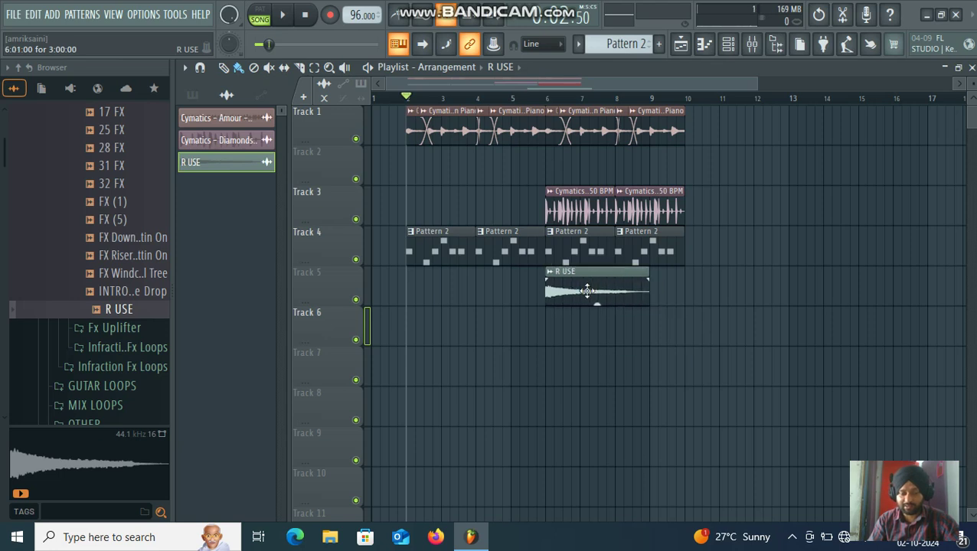
double_click(587, 291)
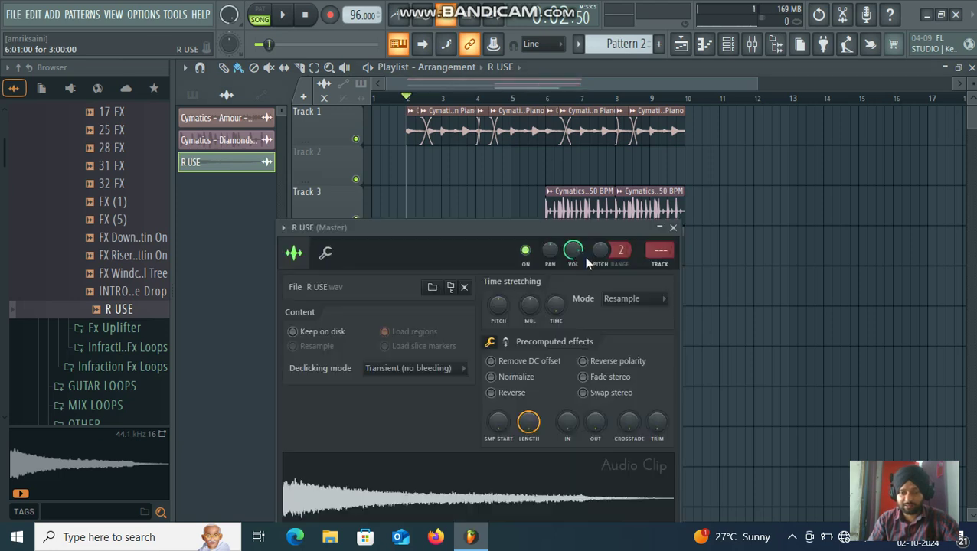
click(541, 102)
key(space)
- Add a second R USE clip on Track 7 as a unique copy and reverse its sample
click(578, 360)
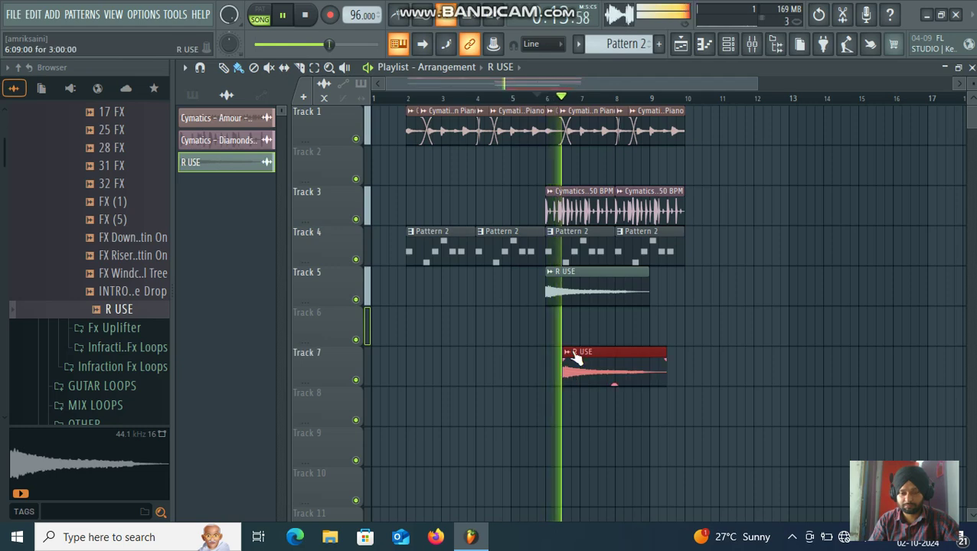
key(space)
click(568, 352)
click(625, 438)
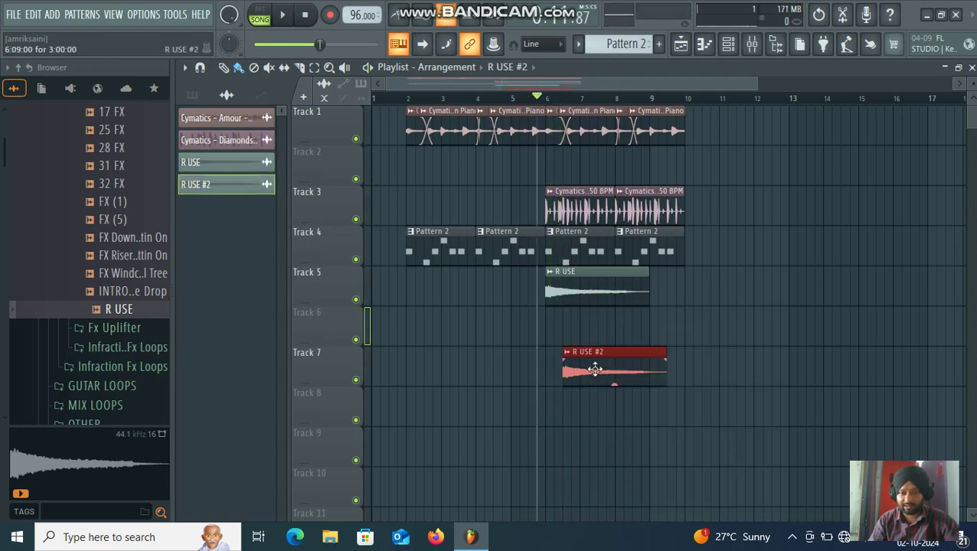
double_click(589, 371)
click(531, 411)
click(692, 247)
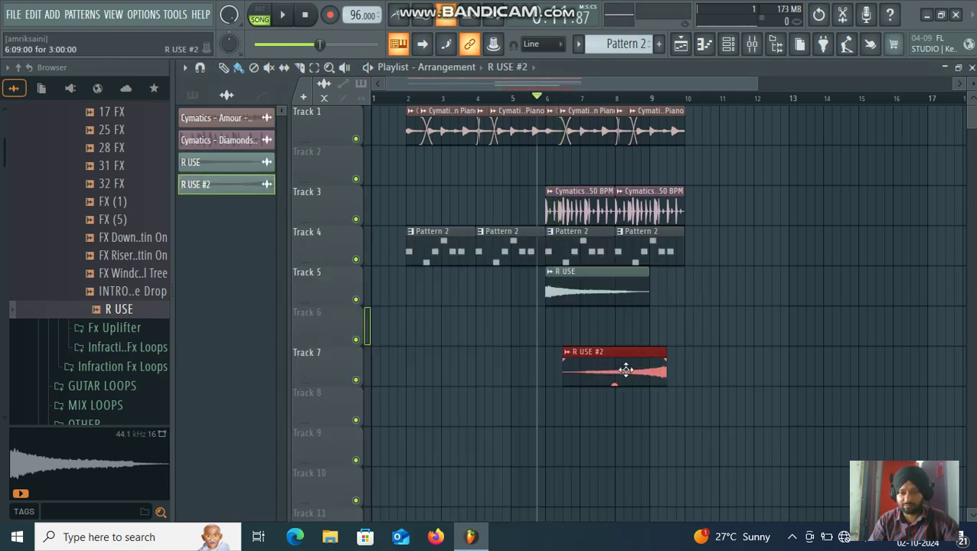
- Move the reversed R USE clip to Track 5 at bar 3, leading into the original clip, and play the transition from bar 4
drag(626, 370, 539, 293)
scroll(523, 331, up, 3)
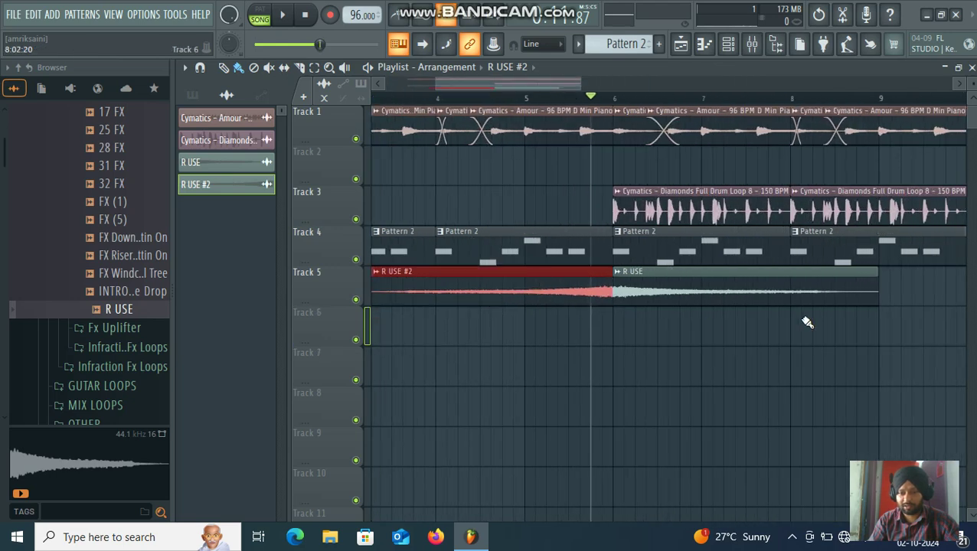
scroll(807, 322, down, 3)
click(485, 98)
key(space)
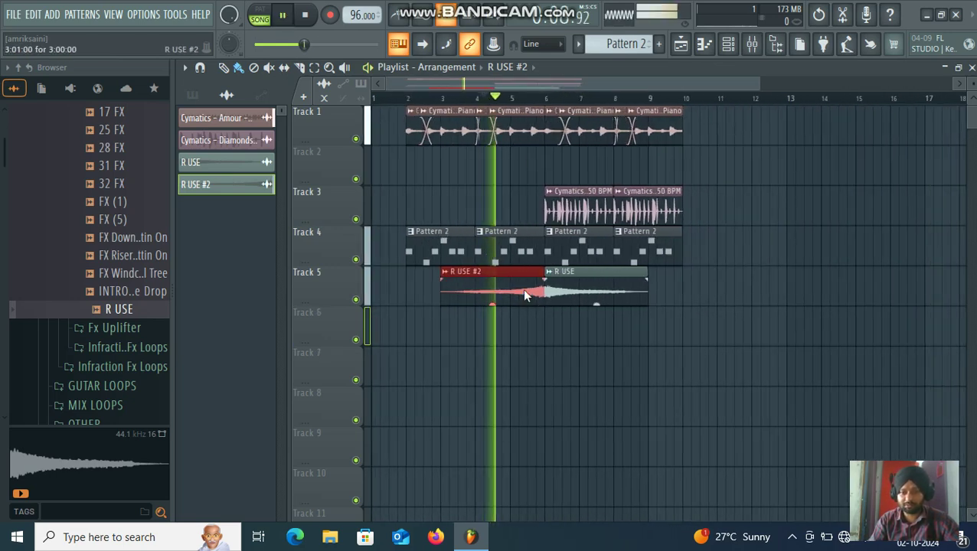
double_click(524, 279)
click(692, 246)
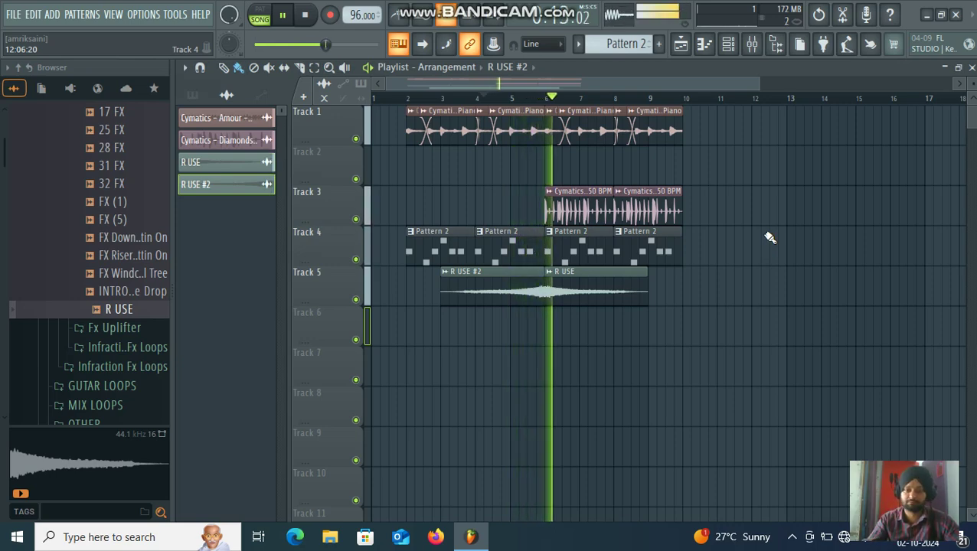
- Listen to the Track 5 transition and the drum entry through bar 7, and stop playback
scroll(769, 238, down, 1)
scroll(481, 242, up, 5)
drag(544, 86, 490, 91)
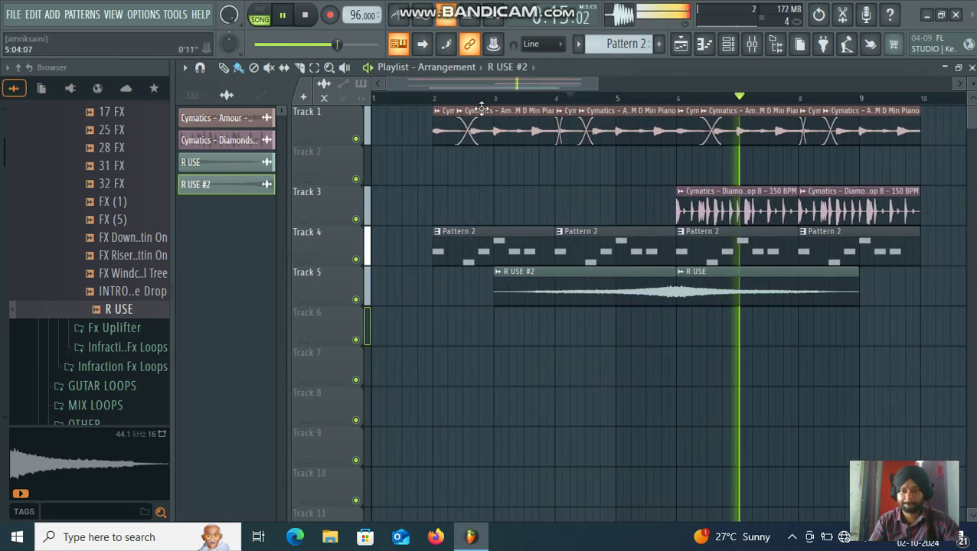
scroll(482, 111, down, 1)
key(space)
- Close the Fx Downlifter folder, open Fx Uplifter and audition its samples, including Cymbal roll, FX (4), REVERSE SYNTH and Shine
scroll(126, 283, up, 3)
scroll(126, 284, up, 2)
click(115, 220)
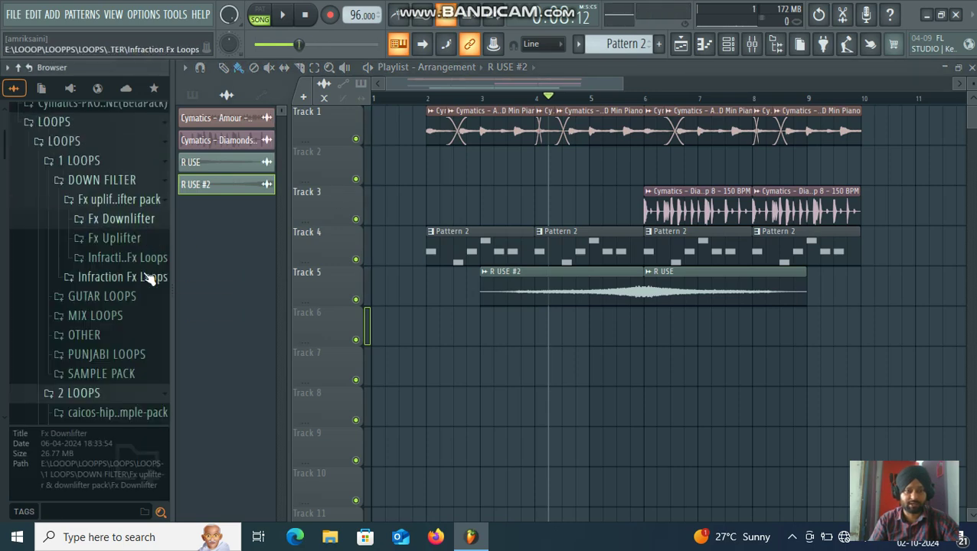
click(136, 240)
click(132, 256)
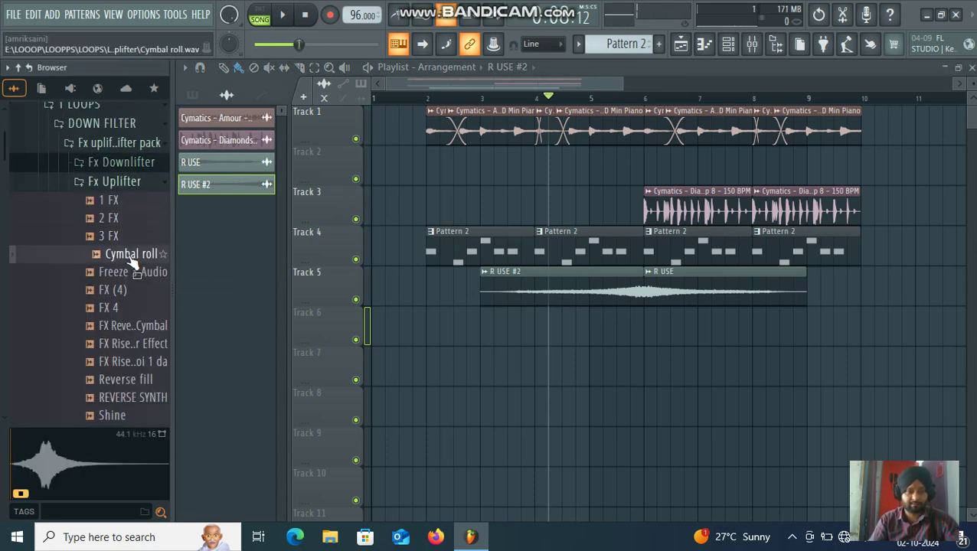
click(132, 273)
click(128, 291)
scroll(126, 284, down, 2)
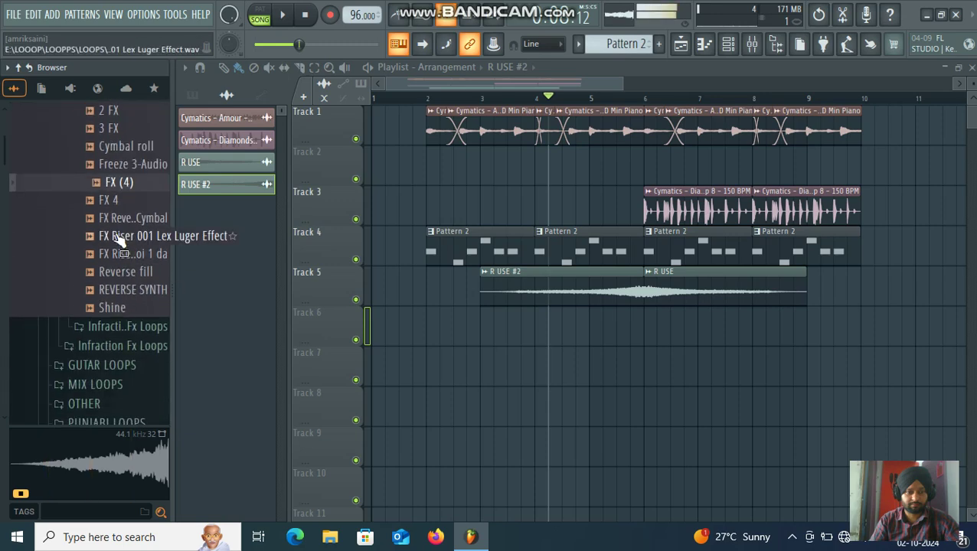
click(120, 237)
click(127, 256)
click(130, 290)
click(123, 307)
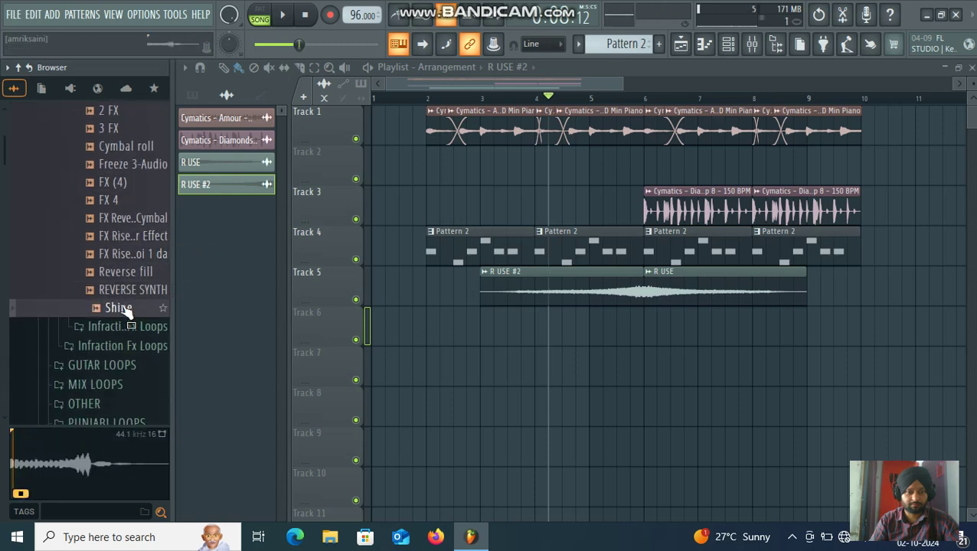
- Open the DHOLAK sample folder inside PUNJABI LOOPS in the browser
scroll(128, 302, down, 3)
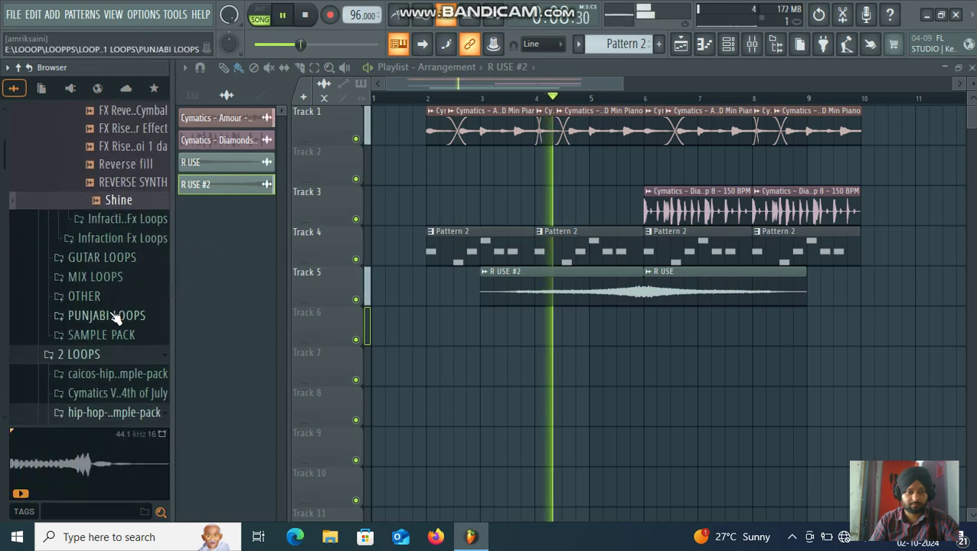
click(116, 316)
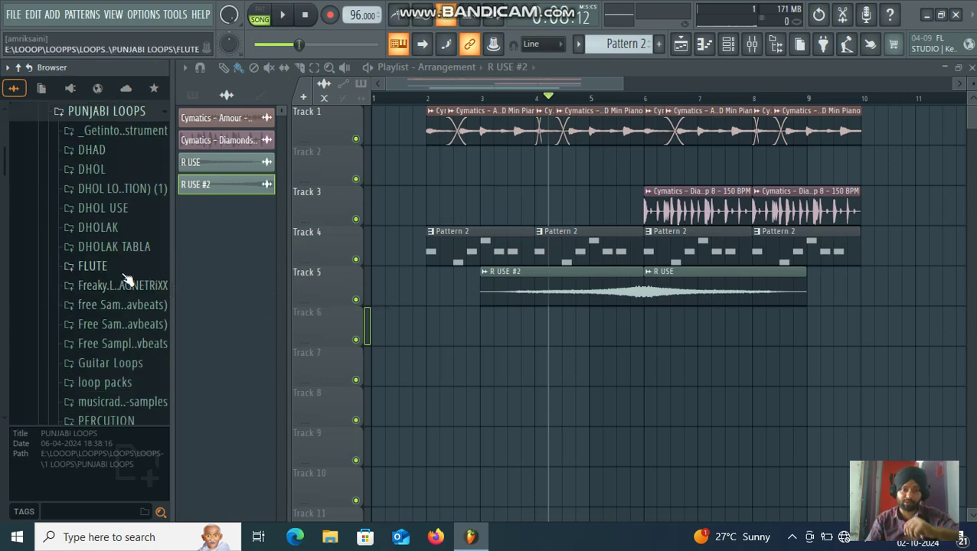
scroll(127, 281, down, 3)
scroll(126, 264, up, 3)
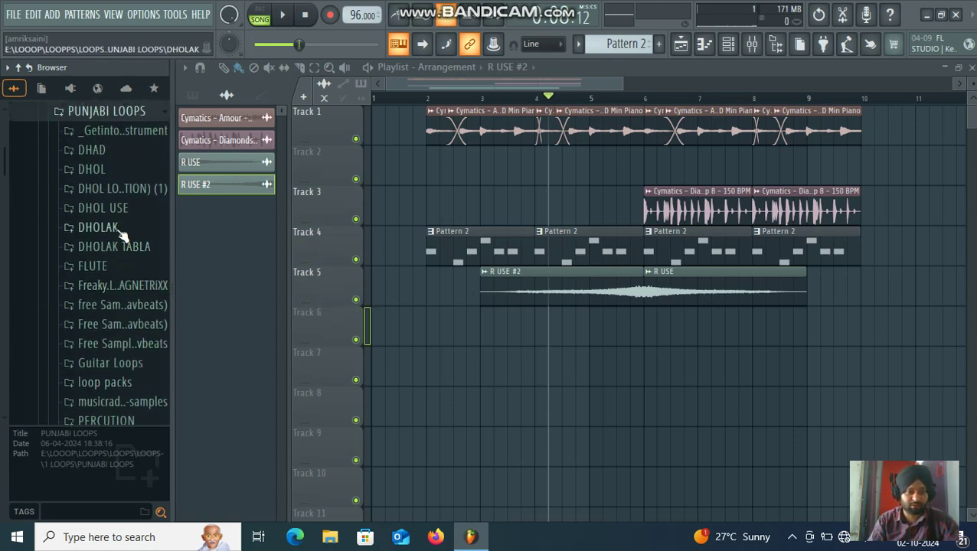
click(119, 230)
- Audition the D# 85 BPM and D 85 BMP dholak loops while the arrangement plays, and stop playback
click(130, 256)
key(space)
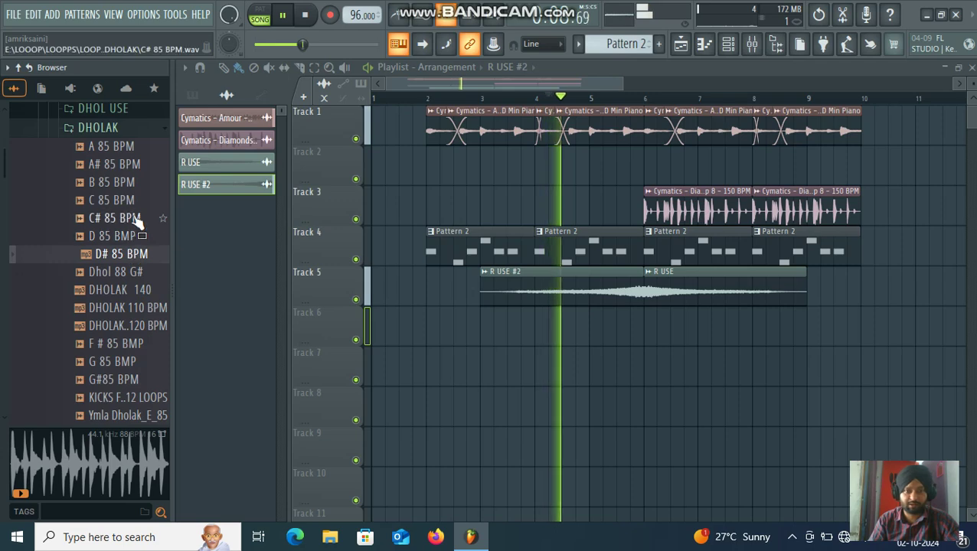
click(127, 235)
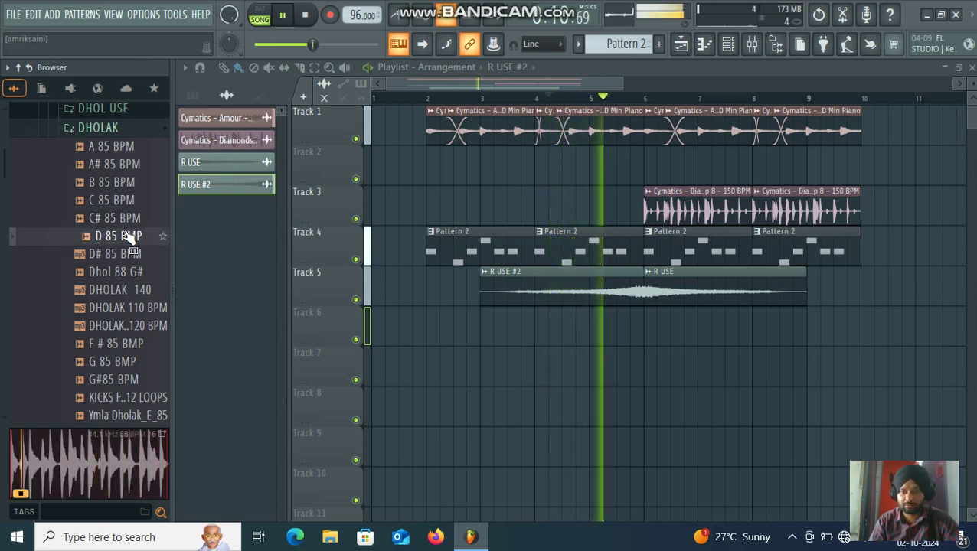
key(space)
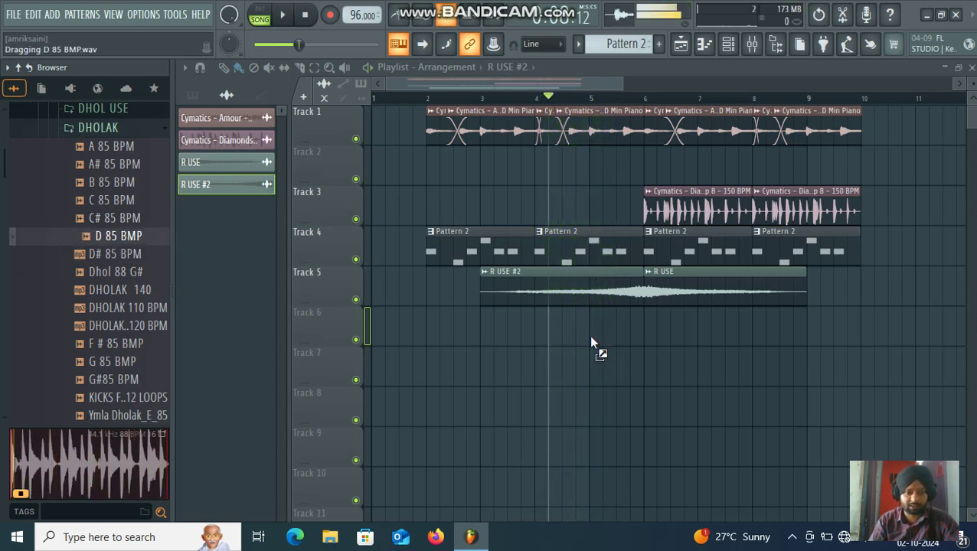
- Place the D 85 BMP loop on Track 6 at bar 6 and fit it to the project using a tempo value of 85 BPM
drag(634, 338, 648, 330)
scroll(647, 329, up, 4)
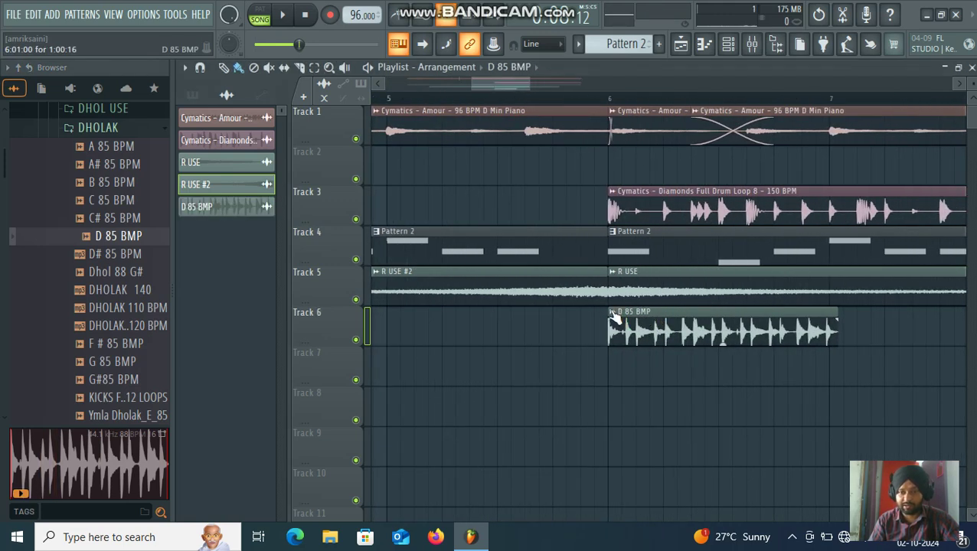
click(613, 318)
click(743, 393)
click(499, 404)
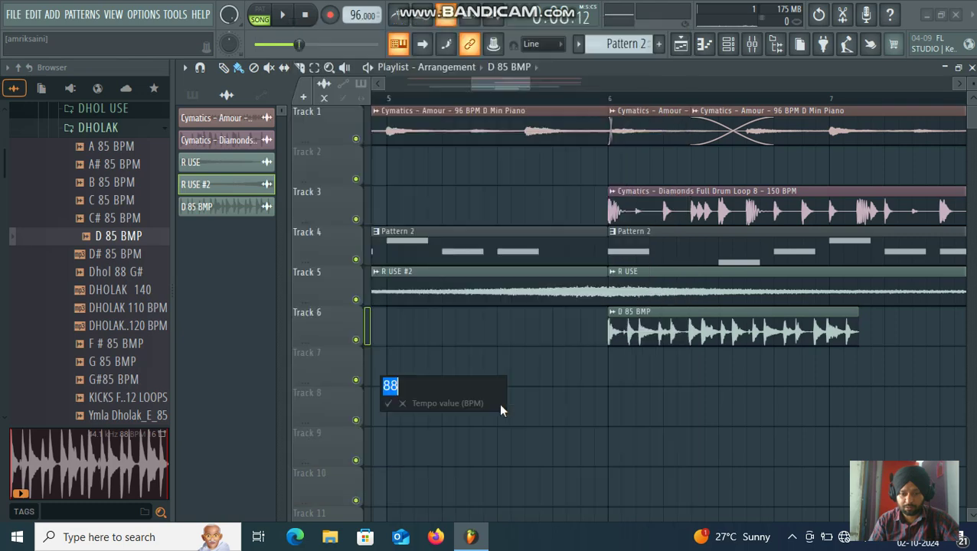
text(85)
key(Return)
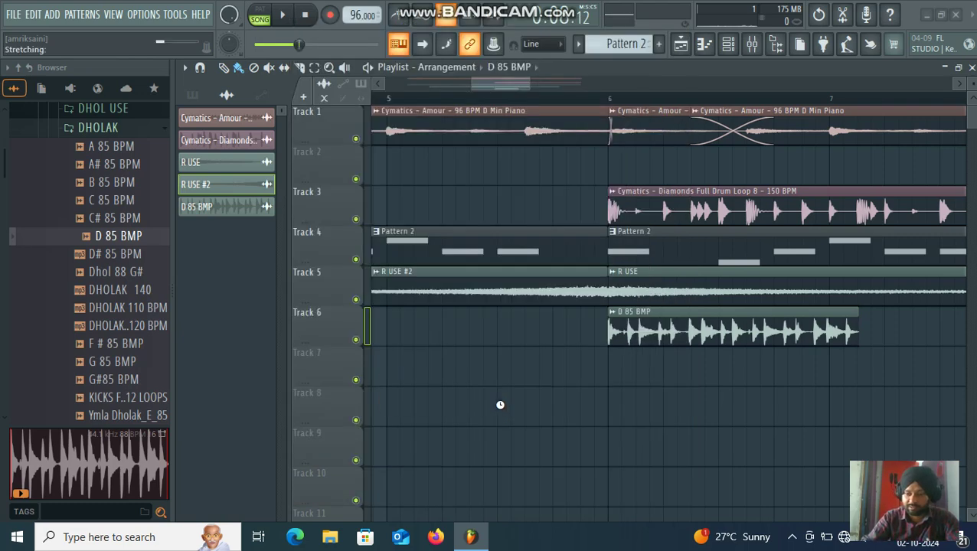
- Repeat the D 85 BMP clip three more times along Track 6 up to bar 10 during playback, and clear the selection
scroll(504, 406, down, 3)
key(space)
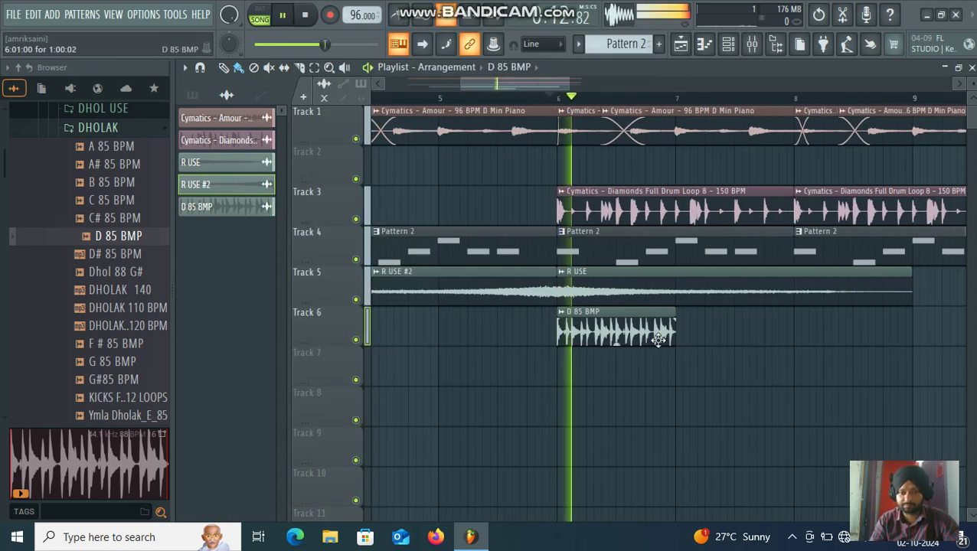
ctrl+click(656, 338)
scroll(669, 366, down, 3)
key(ctrl+b)
key(ctrl+b)
key(ctrl+b)
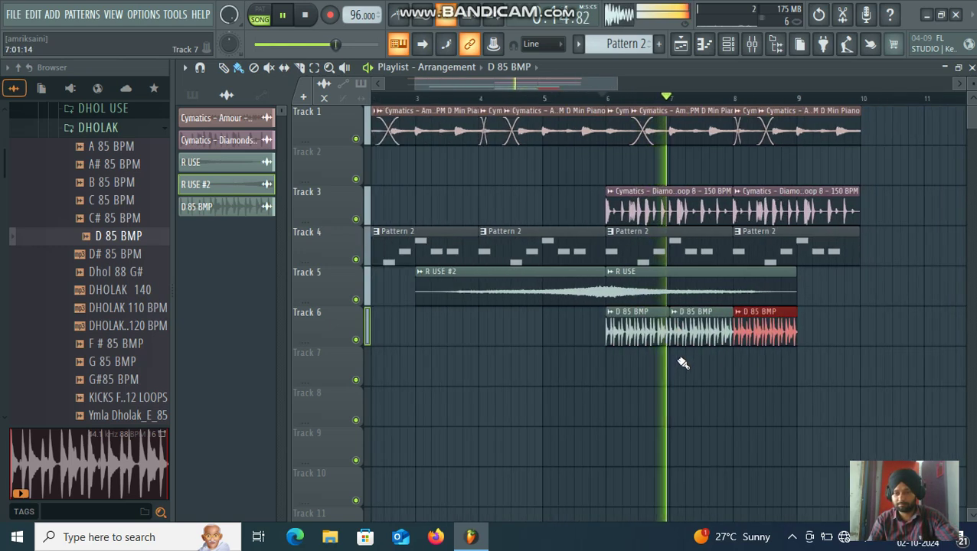
scroll(682, 352, down, 2)
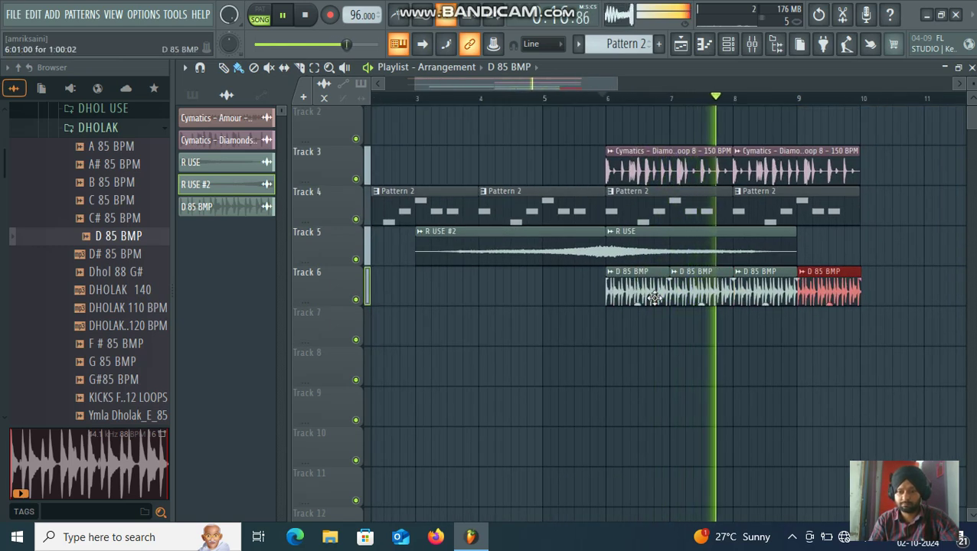
double_click(833, 280)
key(Escape)
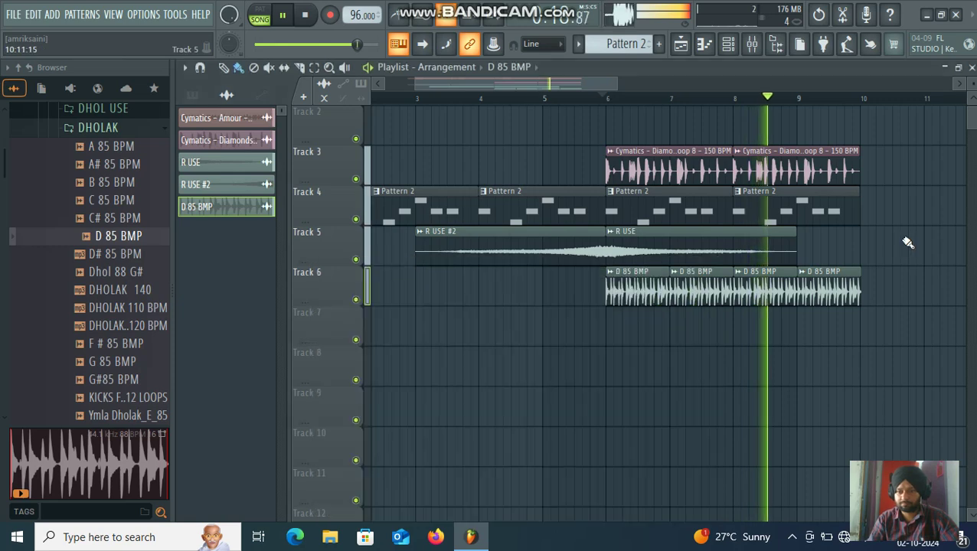
- Replay the arrangement from just before bar 6 to check the dholak layer against the drums, and stop playback
scroll(907, 242, down, 2)
key(space)
scroll(888, 268, up, 1)
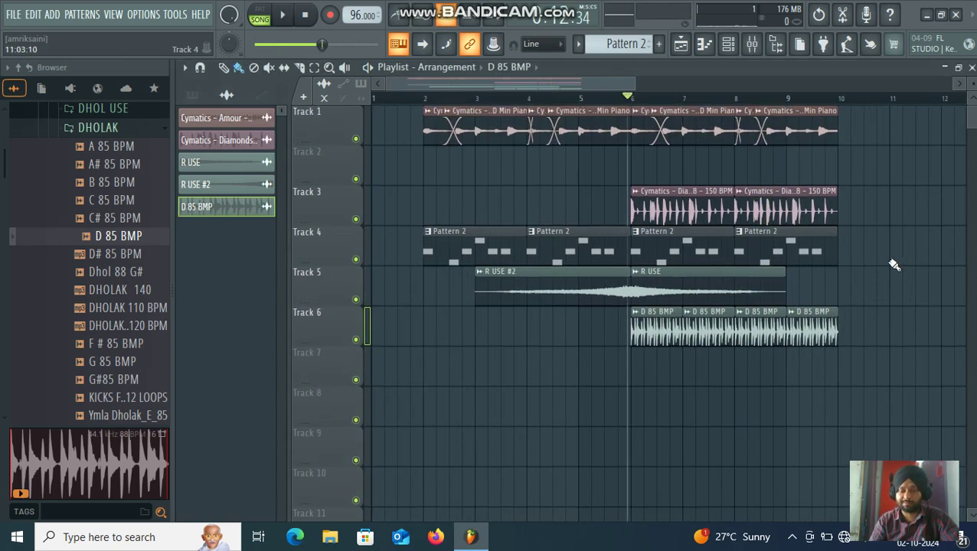
scroll(563, 321, down, 1)
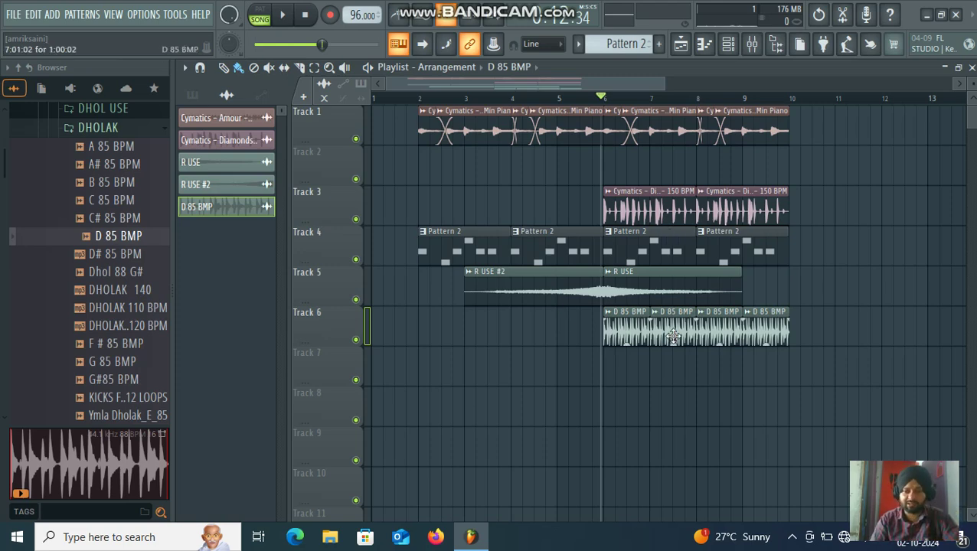
key(space)
scroll(411, 218, up, 3)
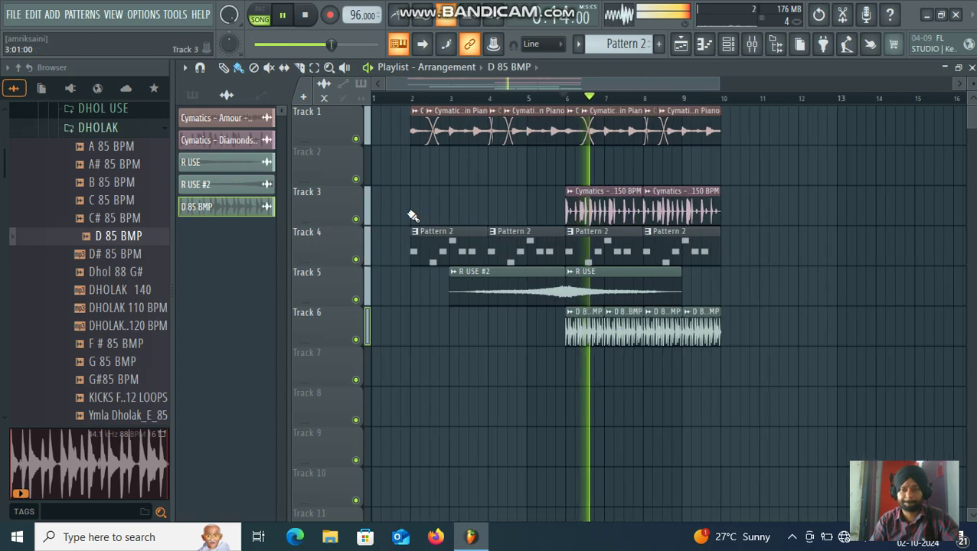
key(space)
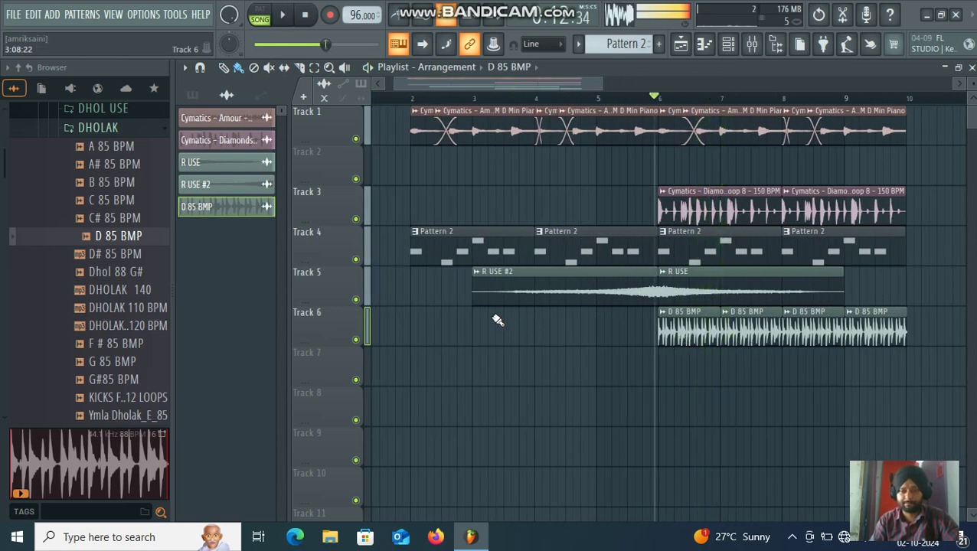
- Add D 85 BMP clips on Track 6 at bars 2, 3 and 4, and play the arrangement from just before bar 2
click(407, 340)
click(400, 96)
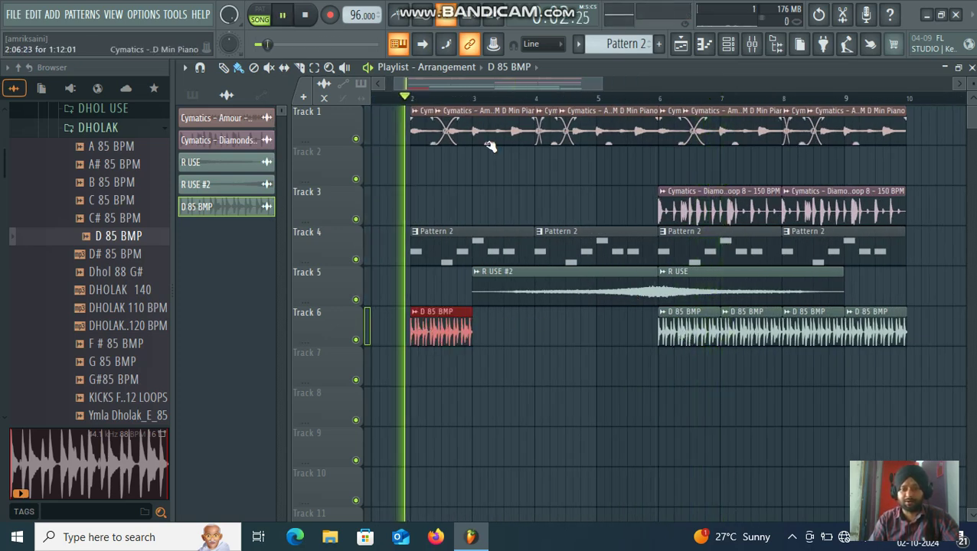
click(484, 365)
drag(485, 365, 477, 325)
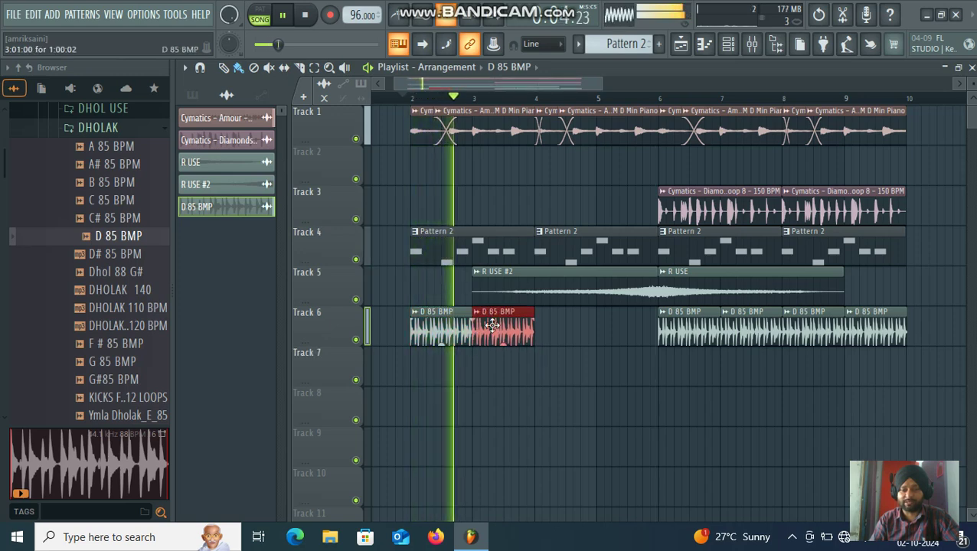
key(ctrl+b)
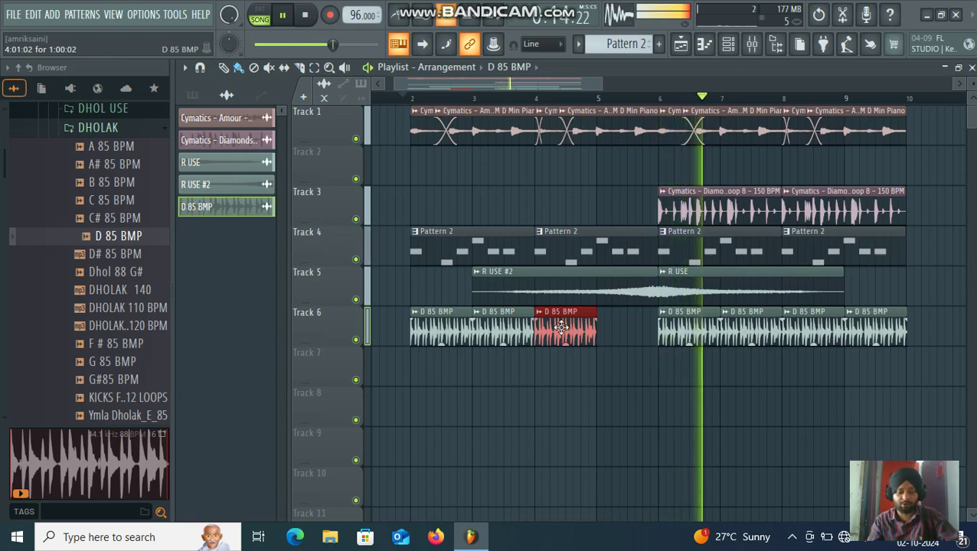
scroll(540, 346, down, 3)
scroll(585, 338, up, 3)
scroll(585, 338, down, 2)
key(space)
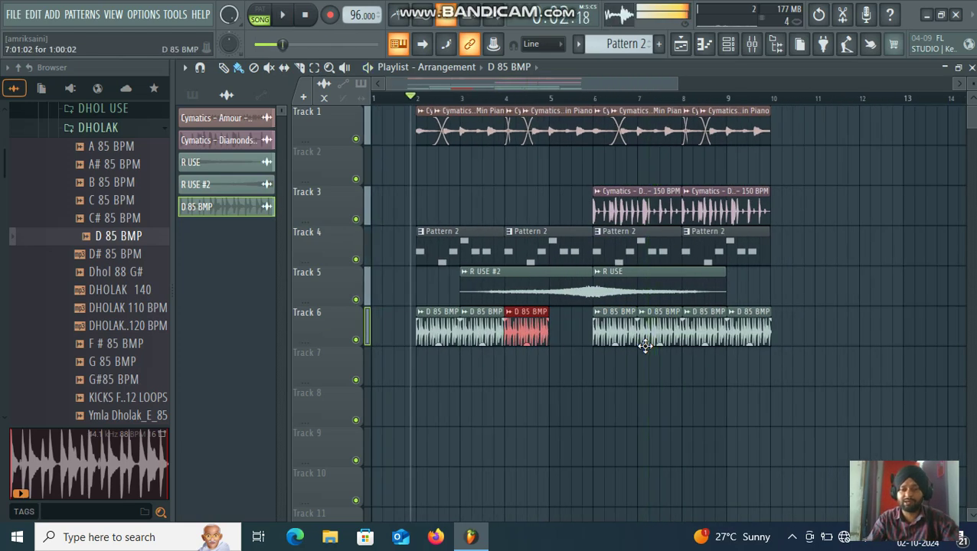